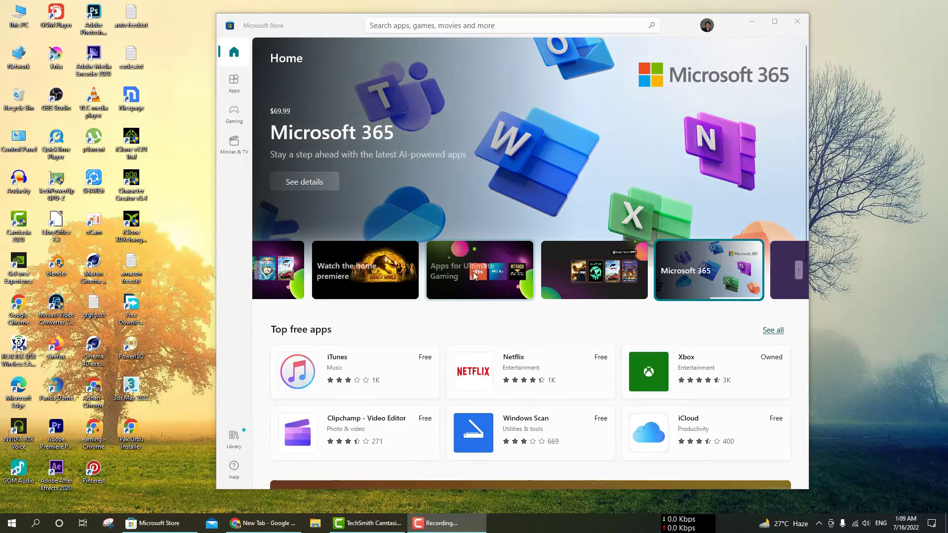
# Step: Scroll down through the Store Home page and back up
pyautogui.scroll(-5, 568, 341)
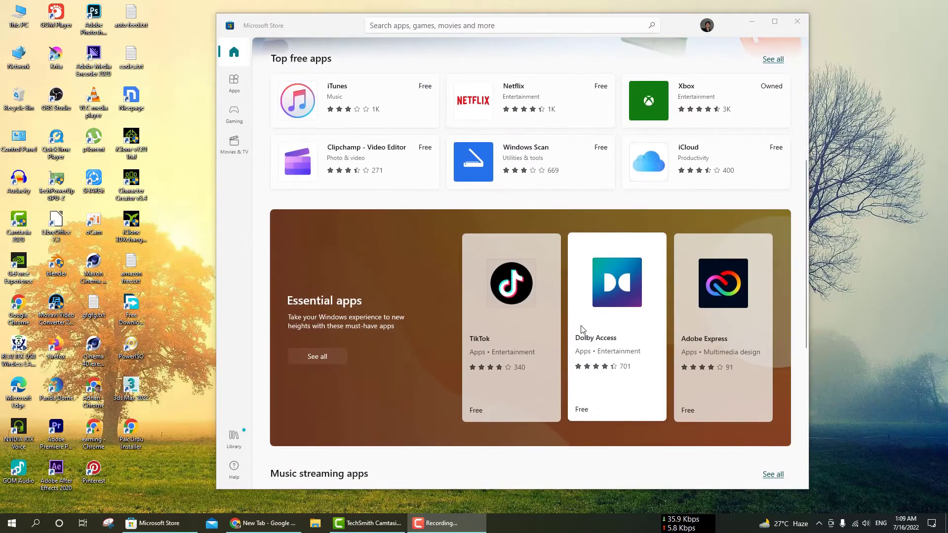
pyautogui.scroll(-6, 582, 329)
pyautogui.scroll(-1, 581, 329)
pyautogui.scroll(-6, 581, 329)
pyautogui.scroll(-2, 582, 329)
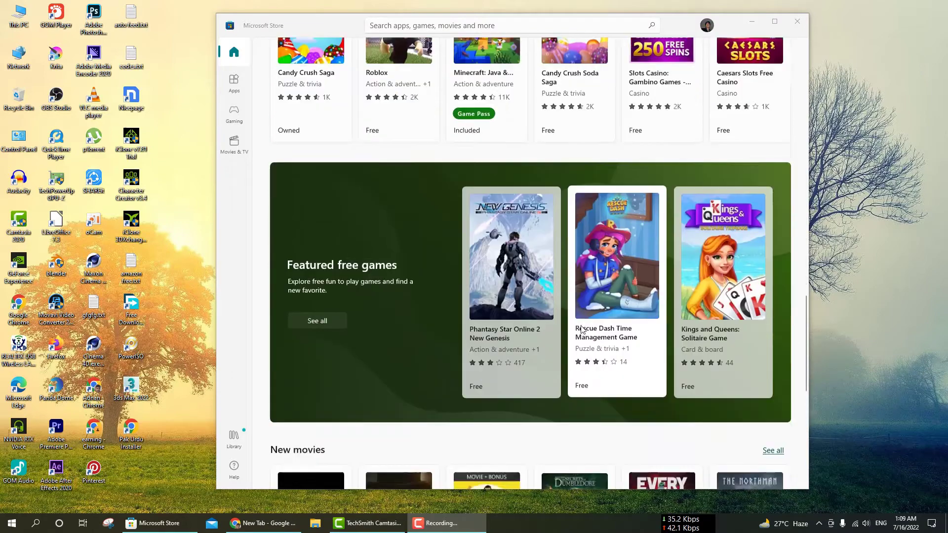
pyautogui.scroll(-2, 582, 329)
pyautogui.scroll(-7, 582, 330)
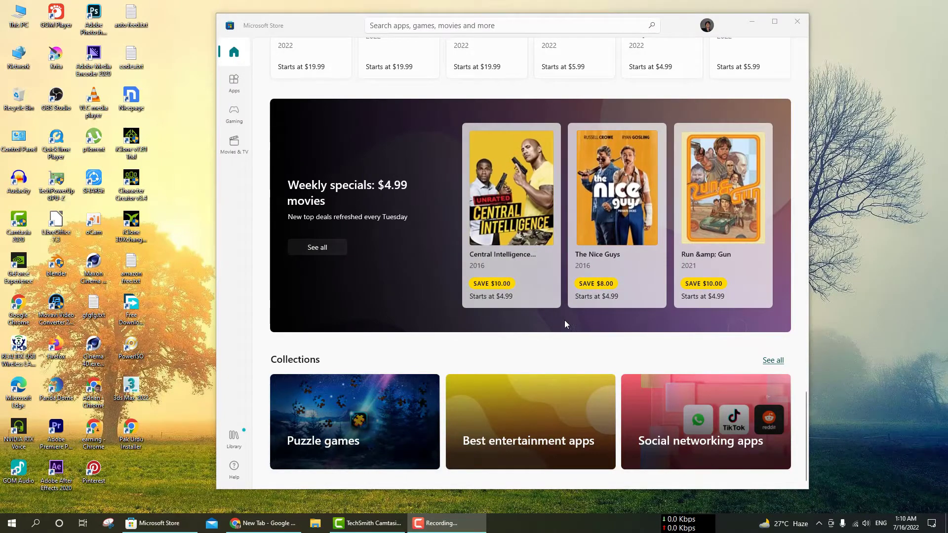
pyautogui.scroll(5, 566, 318)
pyautogui.scroll(5, 563, 317)
pyautogui.scroll(5, 561, 316)
pyautogui.scroll(1, 560, 316)
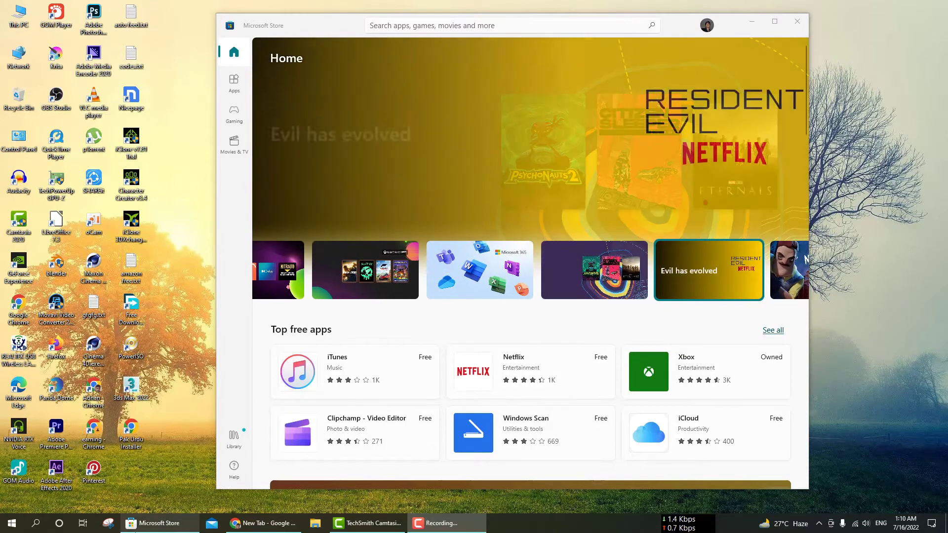
# Step: Bring the Store window forward, shift it left, and open App settings from the profile menu
pyautogui.click(157, 528)
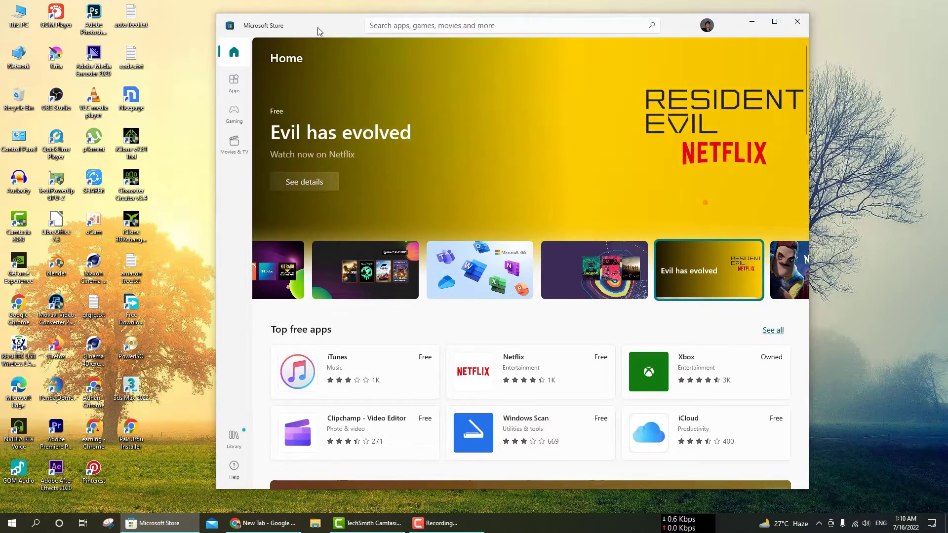
pyautogui.moveTo(300, 31)
pyautogui.mouseDown()
pyautogui.moveTo(253, 32)
pyautogui.moveTo(326, 32)
pyautogui.mouseUp()
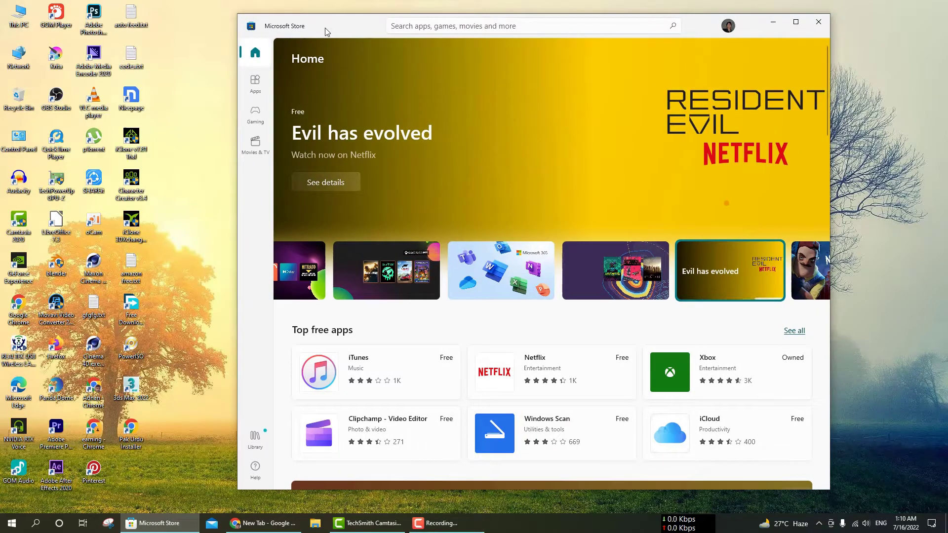
pyautogui.moveTo(243, 22); pyautogui.dragTo(337, 46)
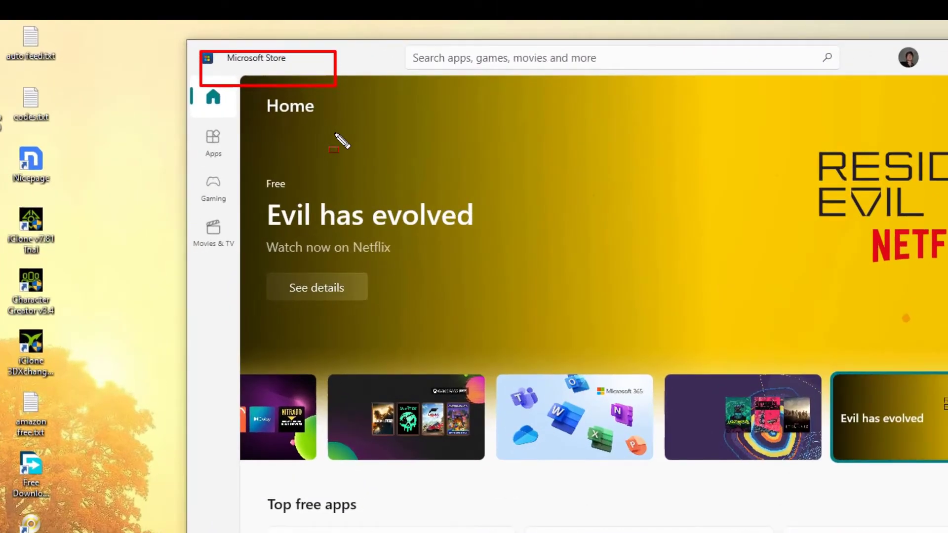
pyautogui.press('Escape')
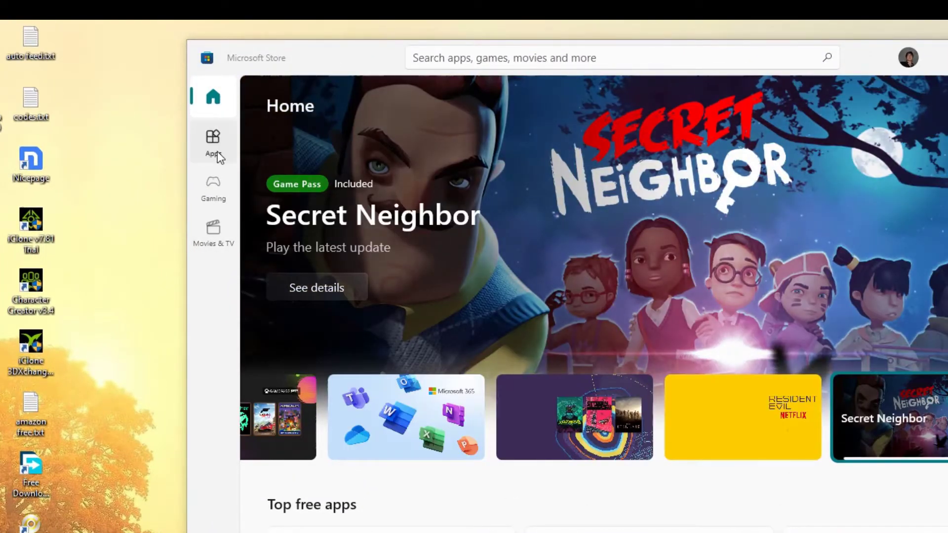
pyautogui.click(909, 61)
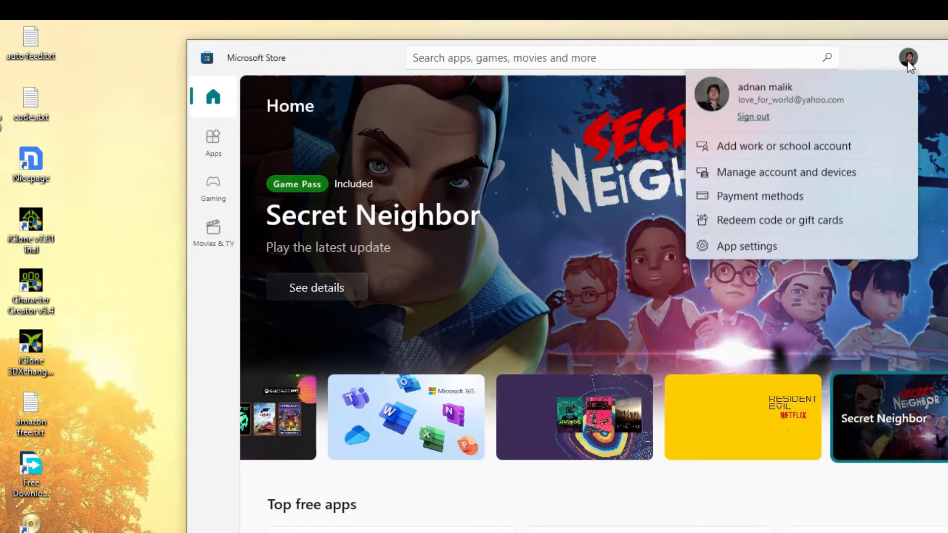
pyautogui.click(743, 251)
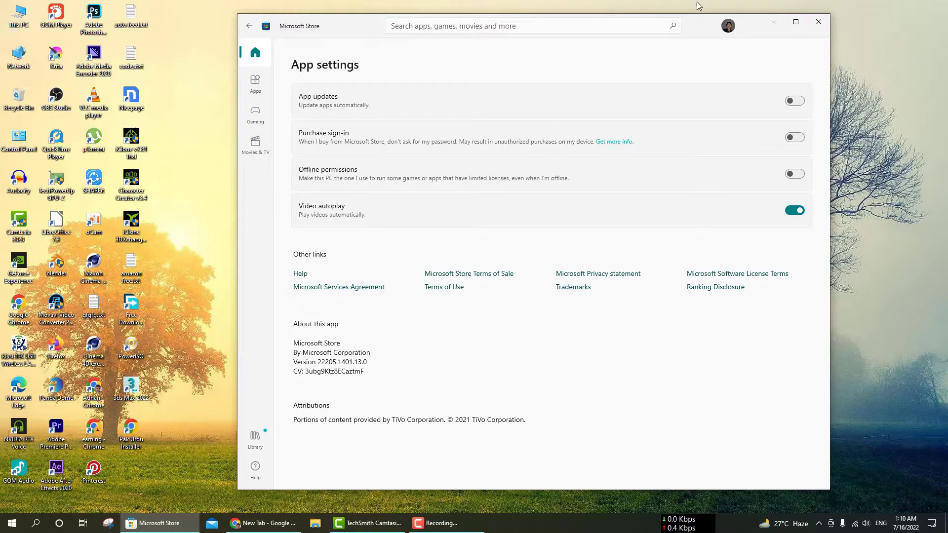
# Step: Sign in to the Microsoft account in Chrome via Manage account, staying signed in
pyautogui.click(729, 27)
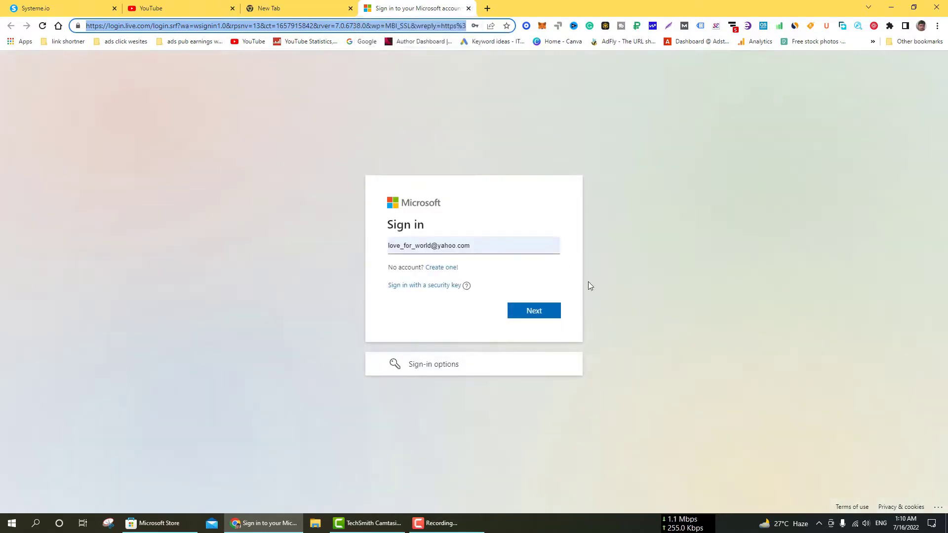
pyautogui.click(539, 315)
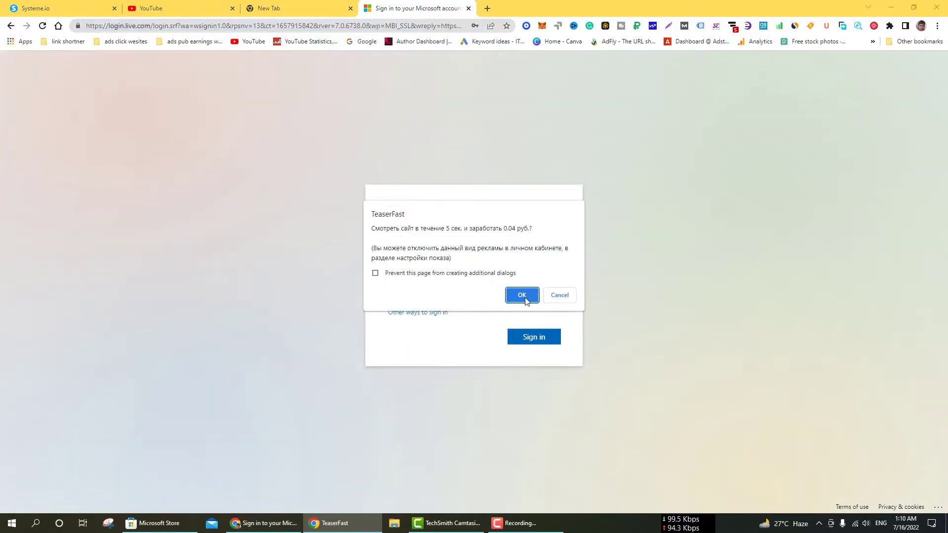
pyautogui.click(525, 297)
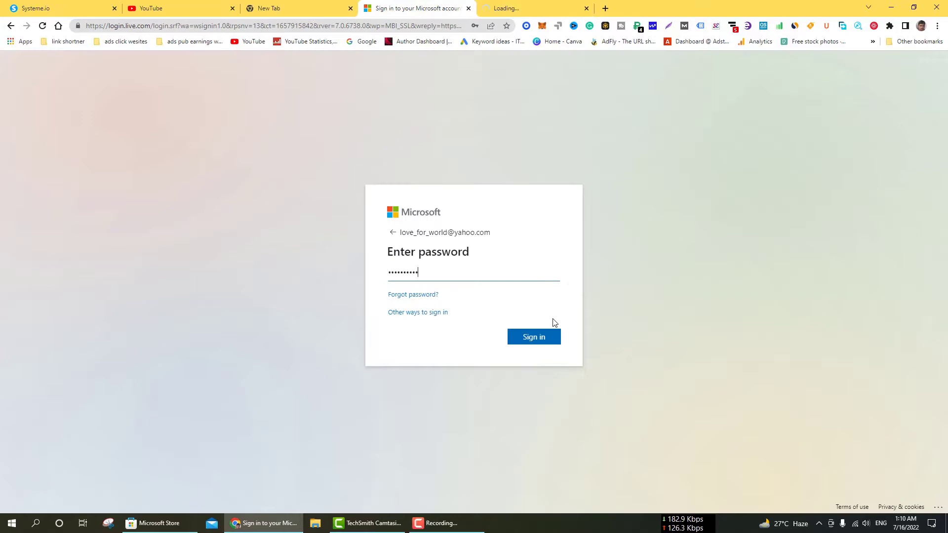
pyautogui.click(542, 337)
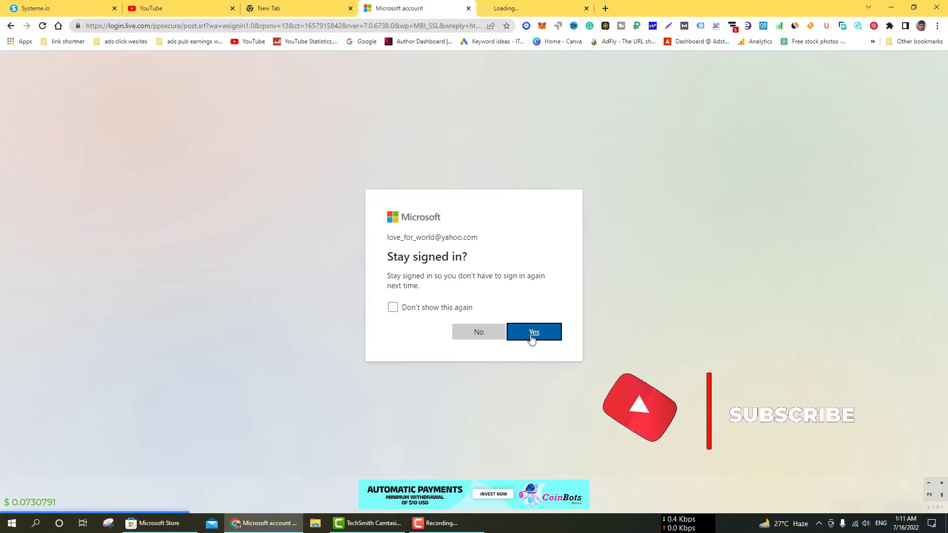
pyautogui.click(532, 339)
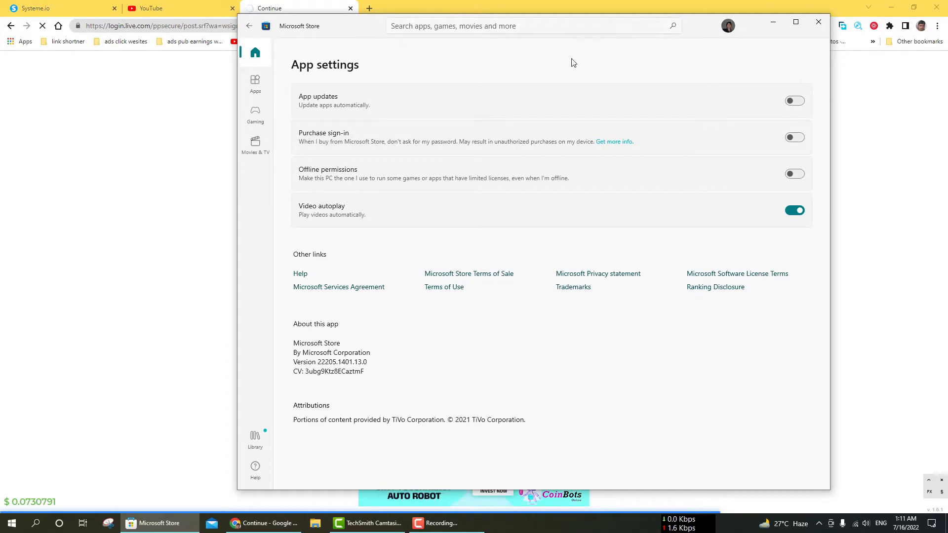
# Step: Browse the Store's Apps page, scrolling down and back up
pyautogui.click(255, 83)
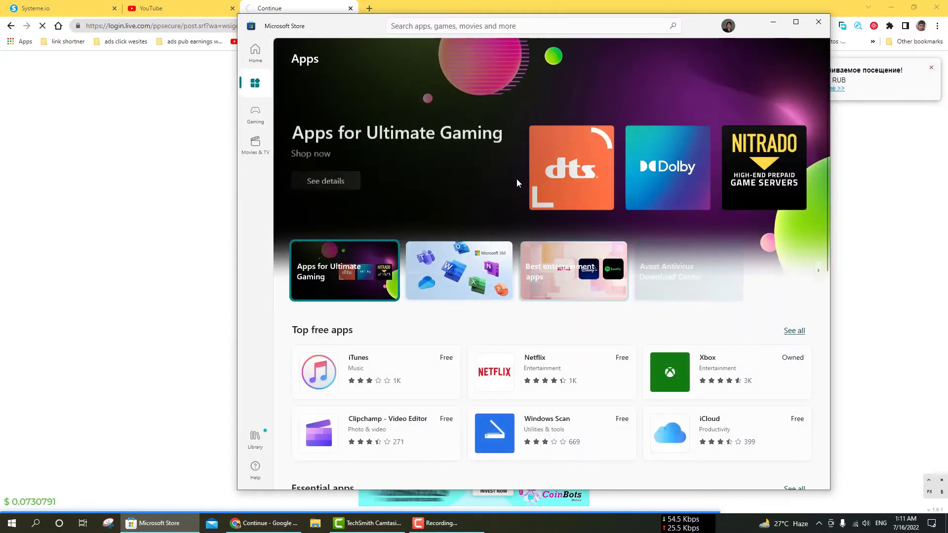
pyautogui.scroll(-5, 568, 370)
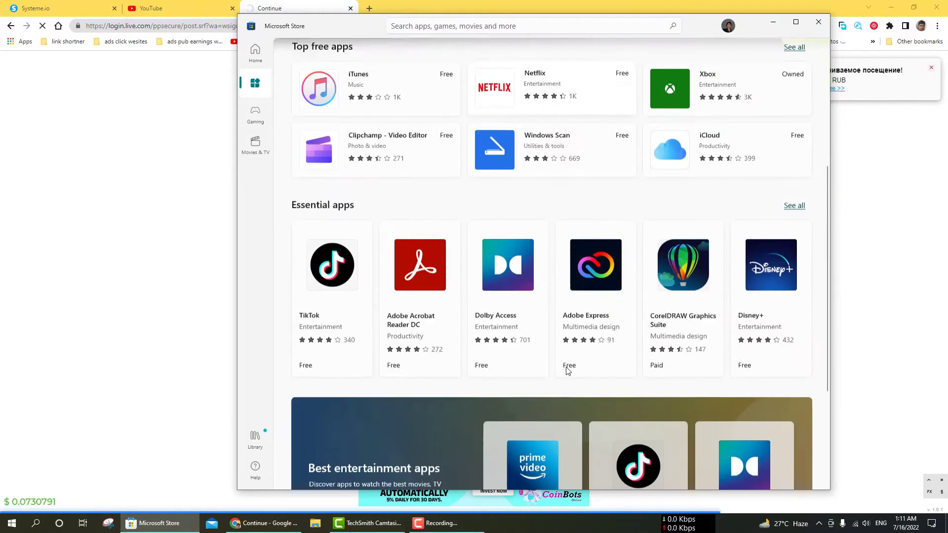
pyautogui.scroll(-1, 545, 357)
pyautogui.scroll(-5, 524, 360)
pyautogui.scroll(5, 516, 361)
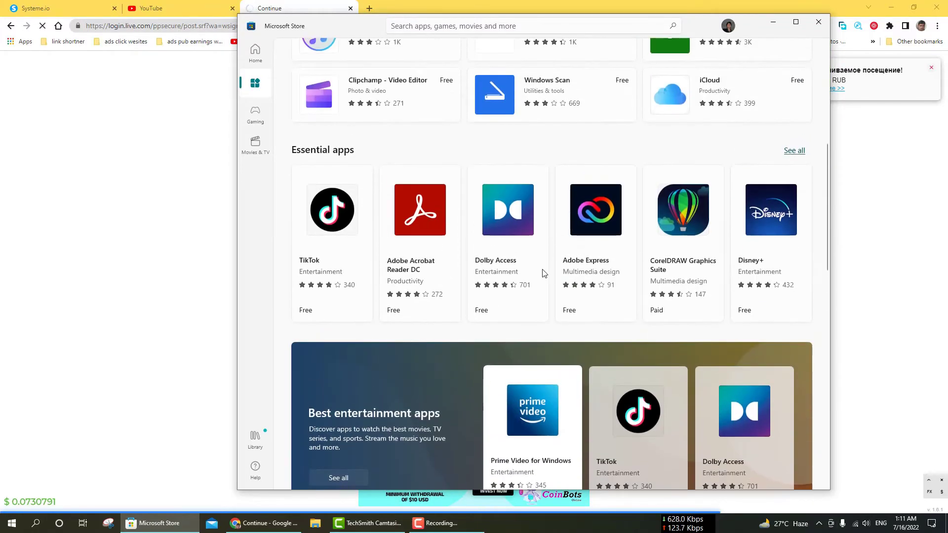
pyautogui.scroll(-5, 565, 340)
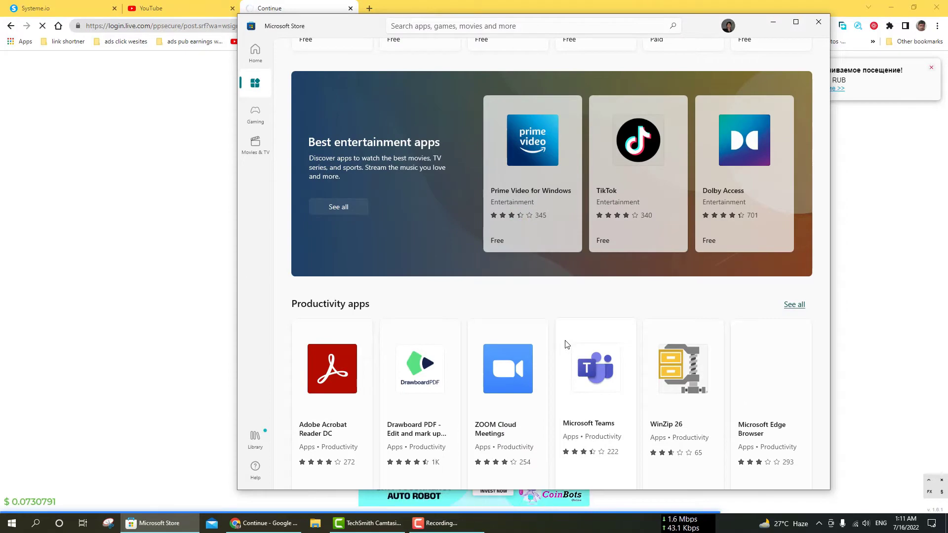
pyautogui.scroll(3, 566, 340)
pyautogui.scroll(7, 566, 339)
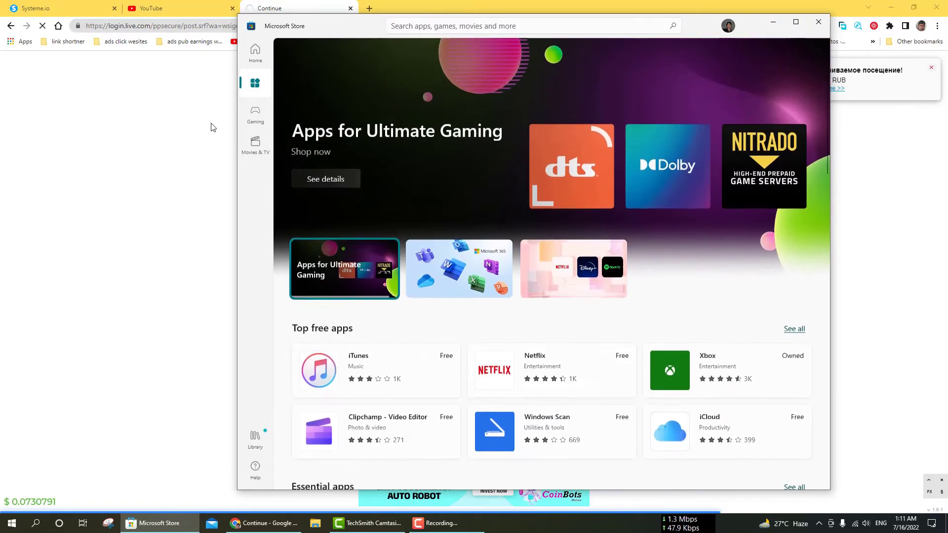
# Step: Return to the Store Home page and open, then close, the account menu
pyautogui.click(256, 51)
pyautogui.click(728, 26)
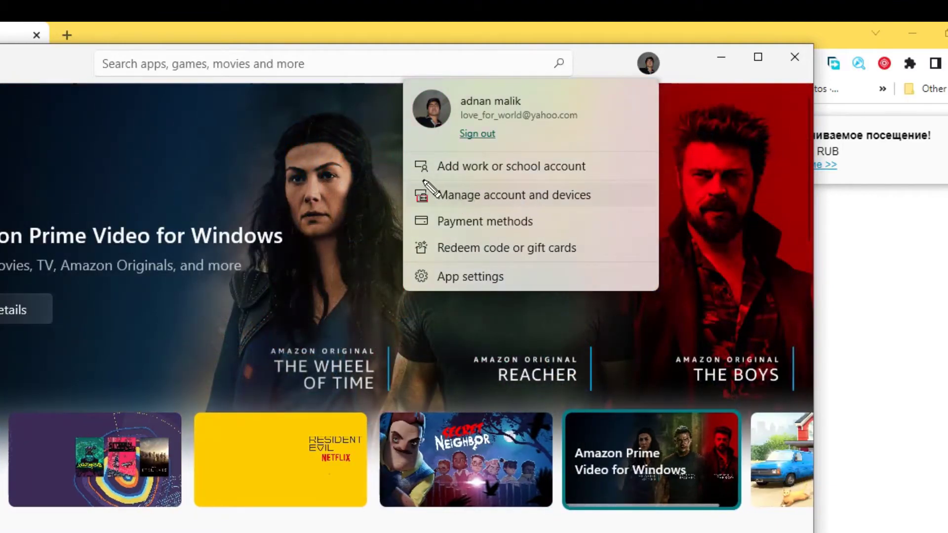
pyautogui.moveTo(402, 180)
pyautogui.mouseDown()
pyautogui.moveTo(415, 192)
pyautogui.moveTo(622, 207)
pyautogui.mouseUp()
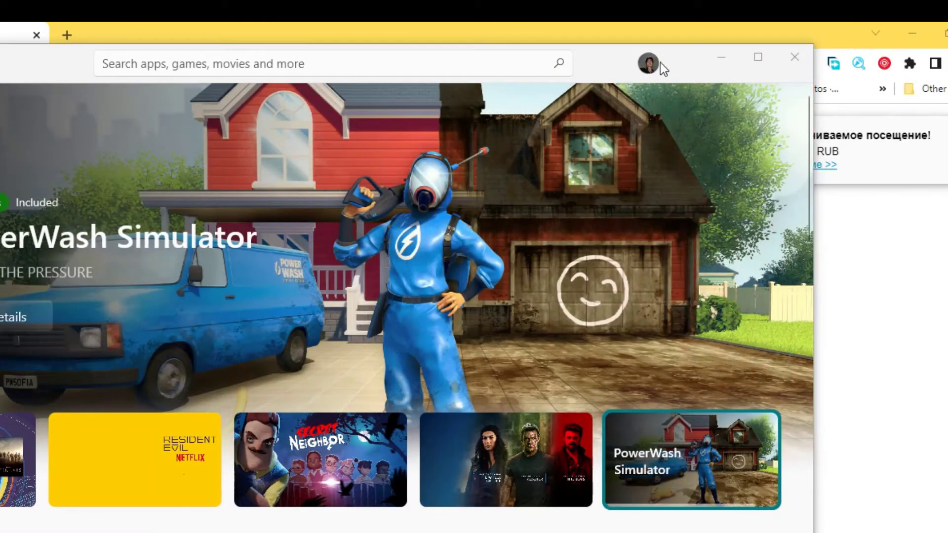
# Step: Open the Microsoft account Home page and scroll to the Discover, Family, Rewards and Outlook cards
pyautogui.click(650, 66)
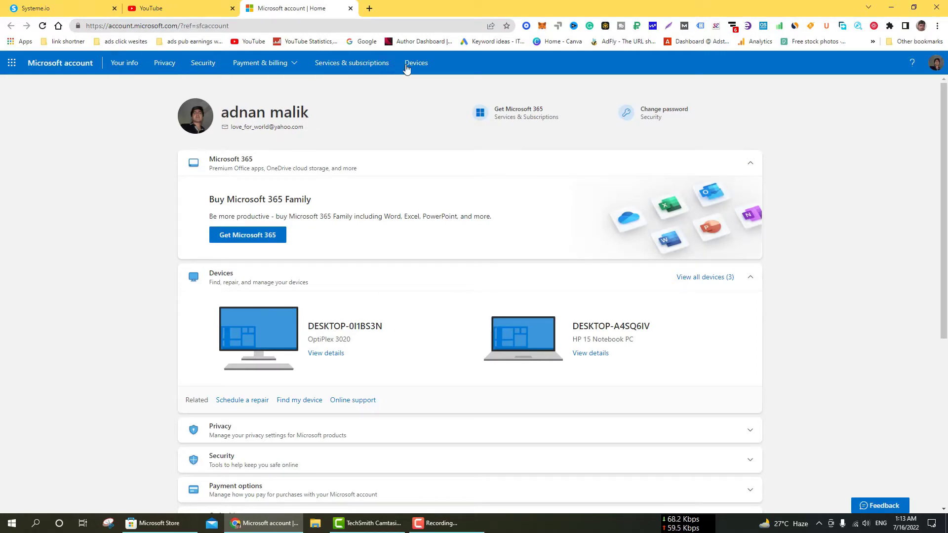
pyautogui.click(937, 63)
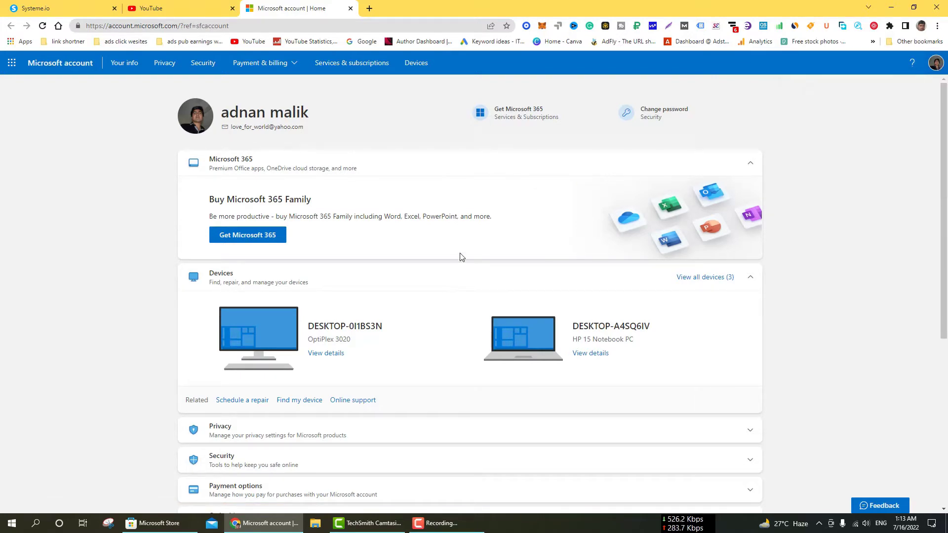
pyautogui.scroll(-1, 462, 257)
pyautogui.scroll(-5, 462, 256)
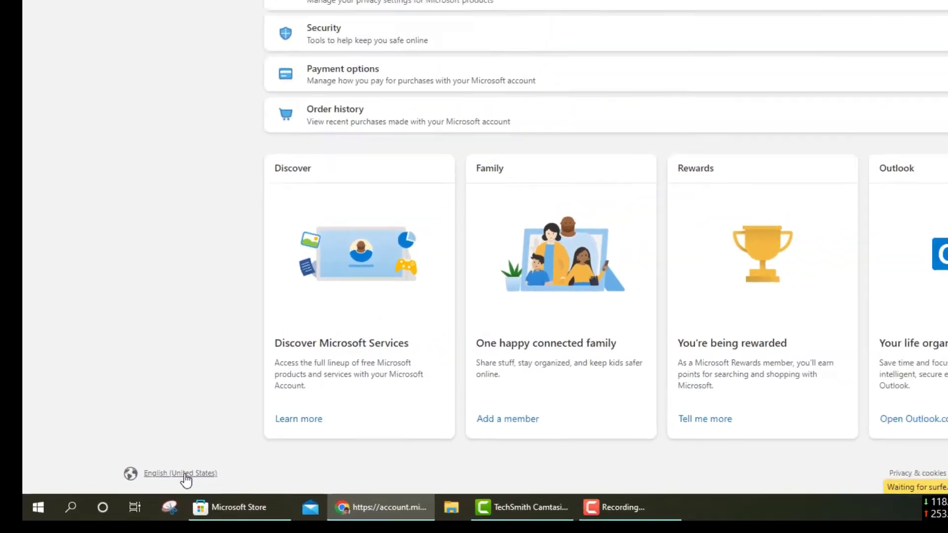
# Step: Look through the display-language list, then go back to the account Home page
pyautogui.click(185, 479)
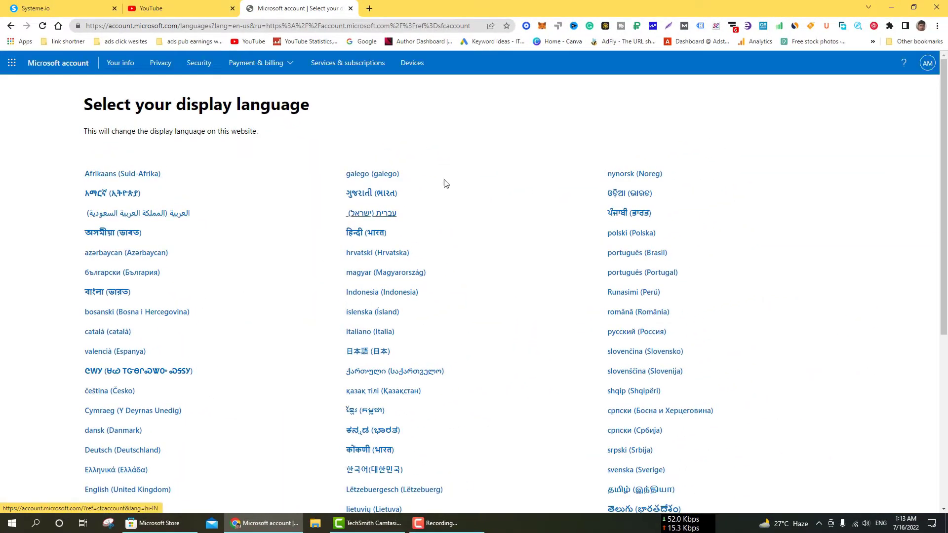
pyautogui.scroll(-5, 494, 336)
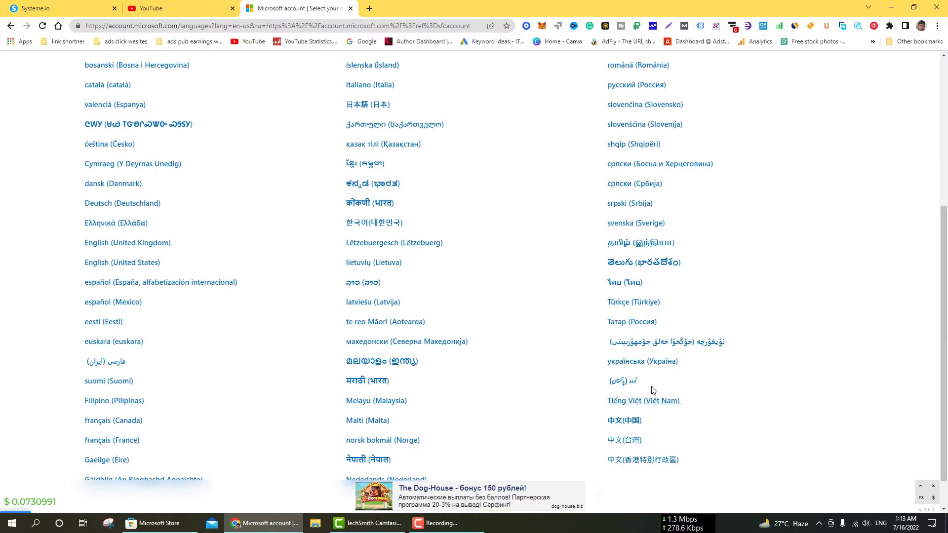
pyautogui.moveTo(603, 371); pyautogui.dragTo(554, 388)
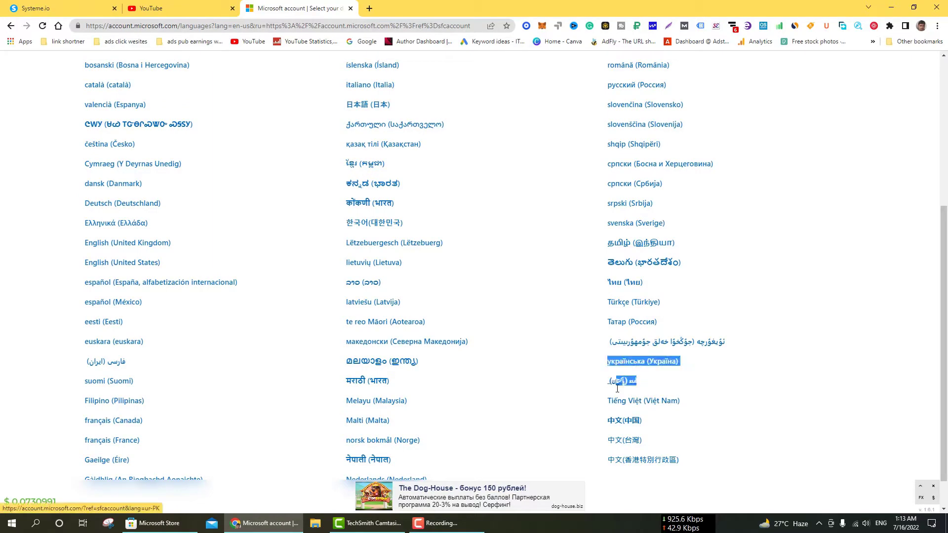
pyautogui.click(554, 388)
pyautogui.scroll(2, 127, 373)
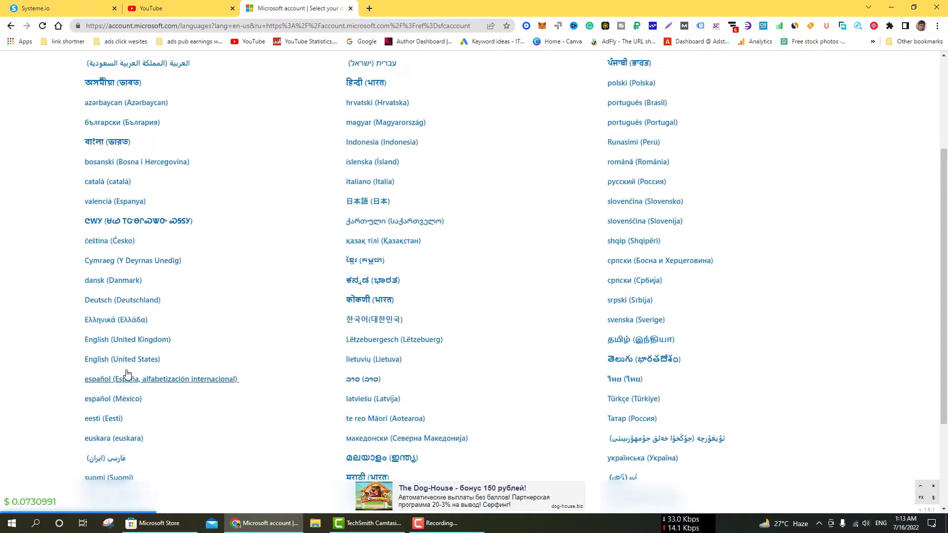
pyautogui.scroll(2, 127, 374)
pyautogui.click(10, 27)
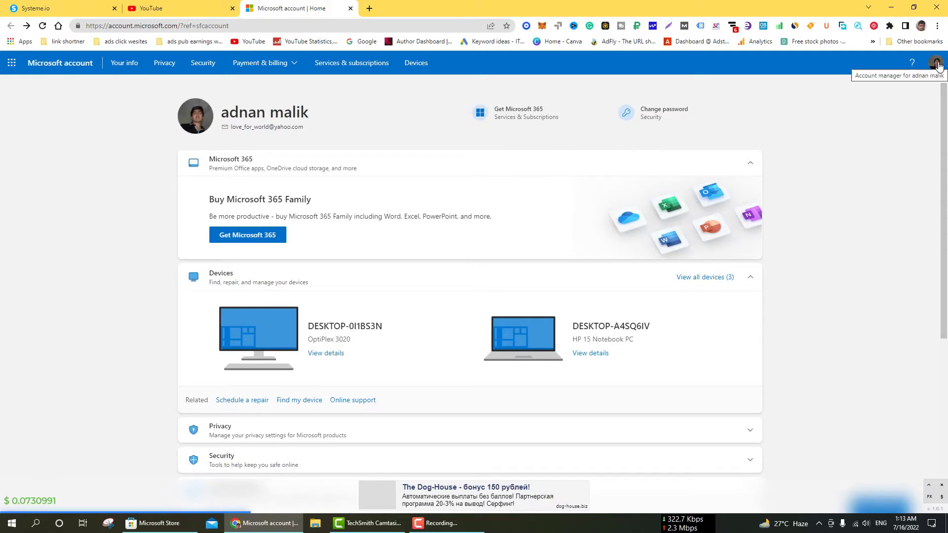
# Step: Open Payment options under Payment & billing and review the empty payments page
pyautogui.click(278, 66)
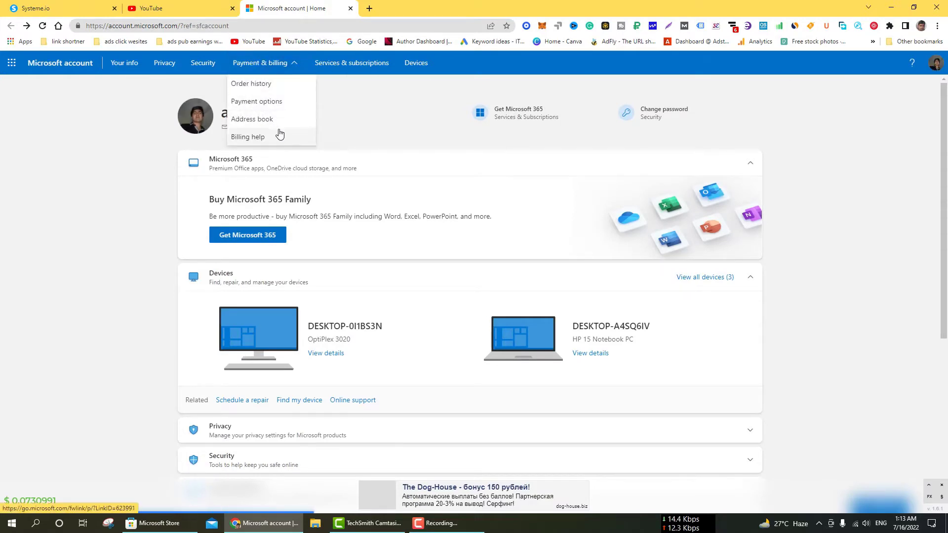
pyautogui.click(255, 102)
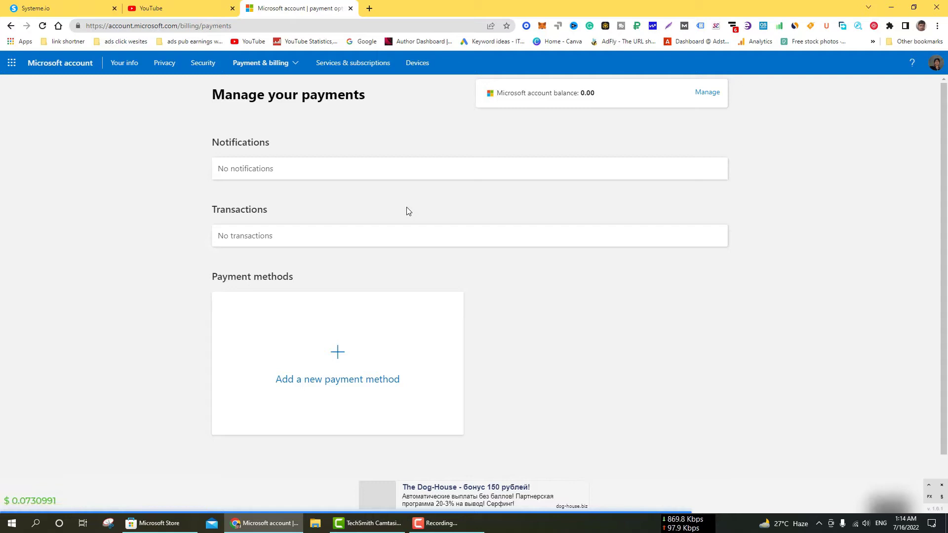
pyautogui.scroll(-1, 409, 211)
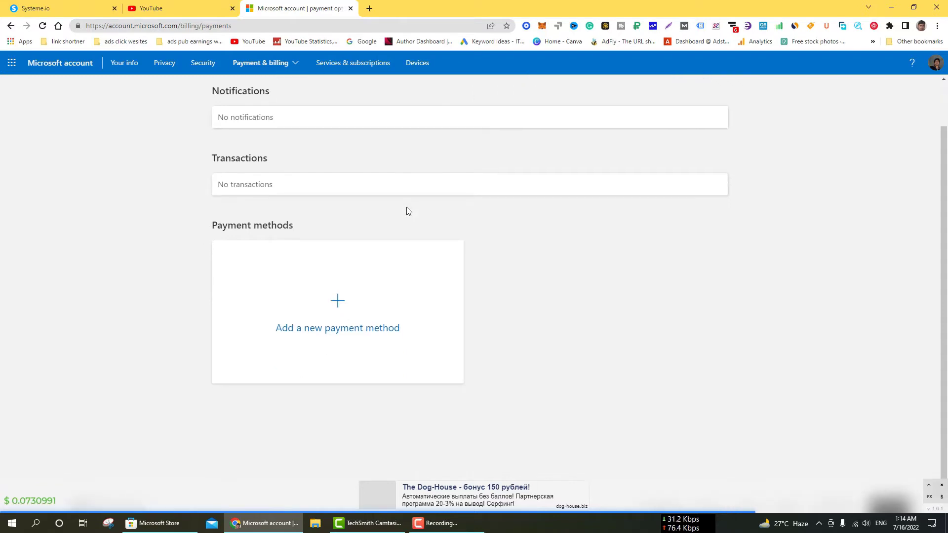
pyautogui.scroll(-1, 408, 212)
pyautogui.scroll(1, 378, 310)
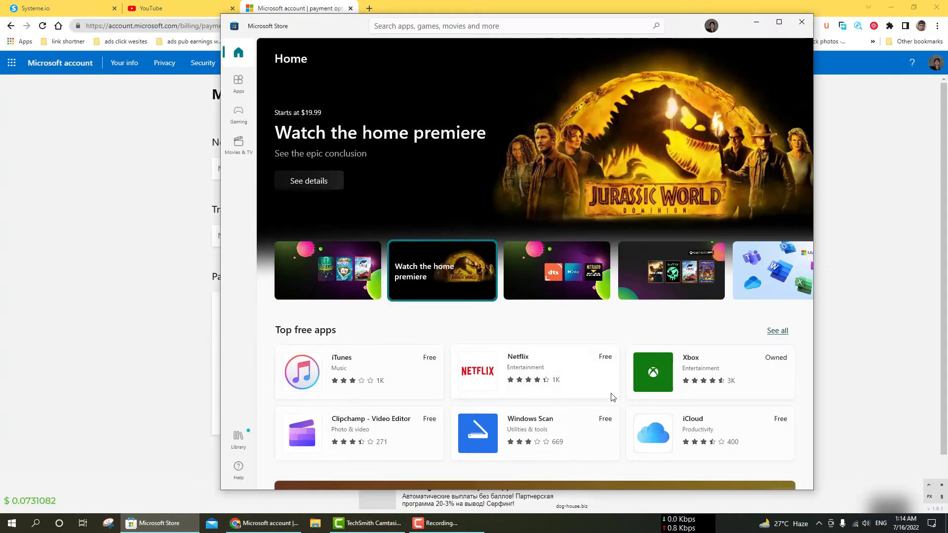
# Step: Scroll the Store Home page, then launch Windows Settings from the Start menu
pyautogui.scroll(-3, 612, 397)
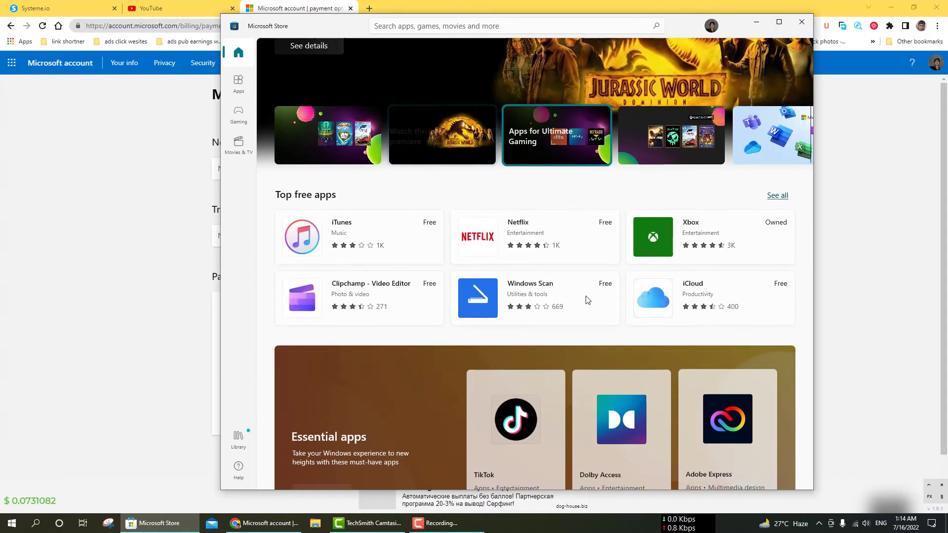
pyautogui.click(12, 525)
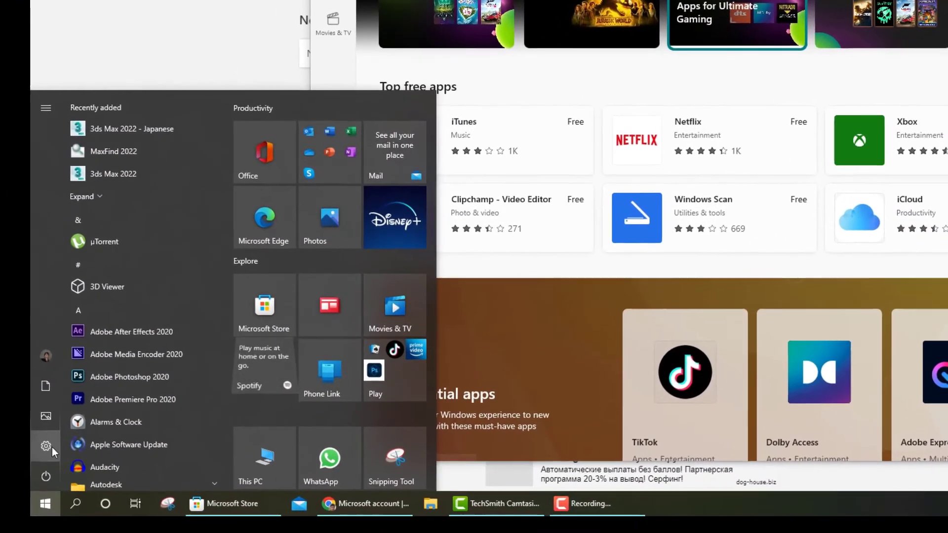
pyautogui.click(50, 447)
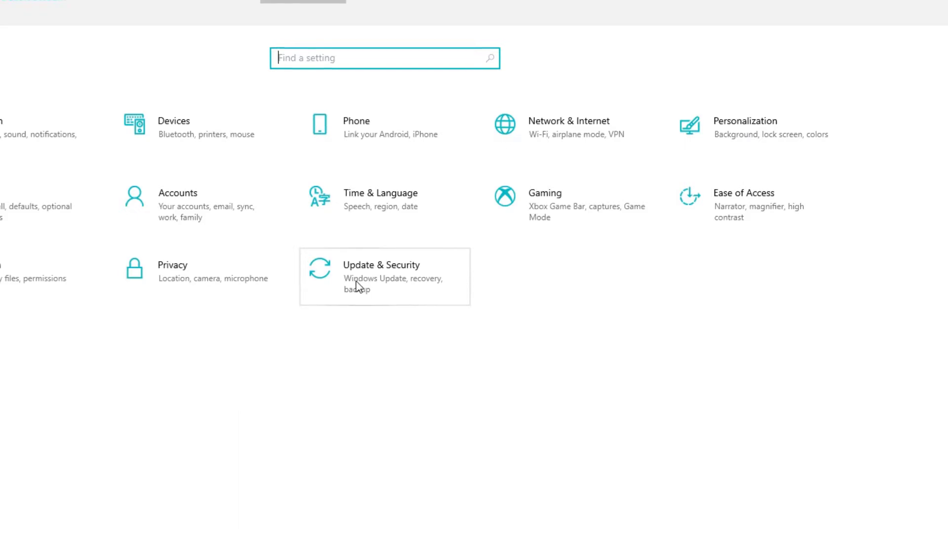
# Step: Set the country or region to Saudi Arabia under Time & Language > Region
pyautogui.click(360, 203)
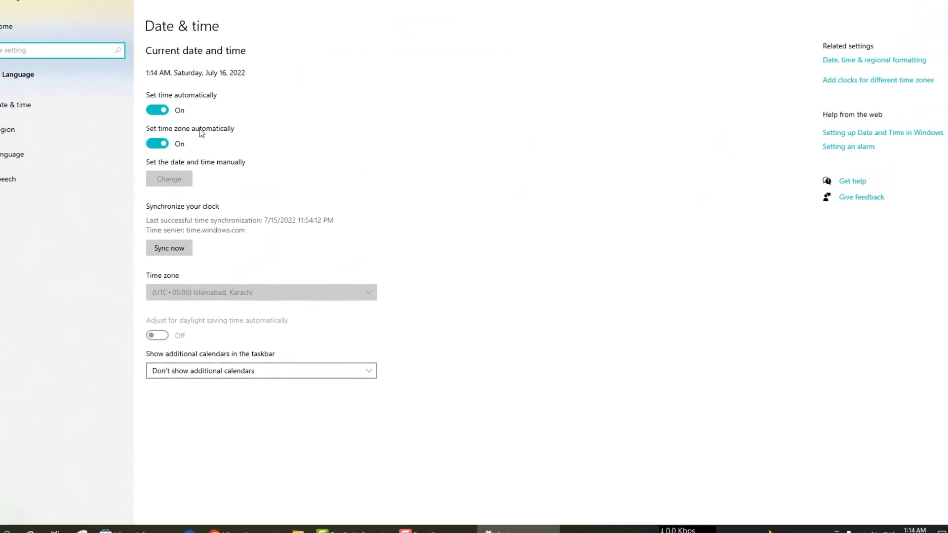
pyautogui.click(33, 136)
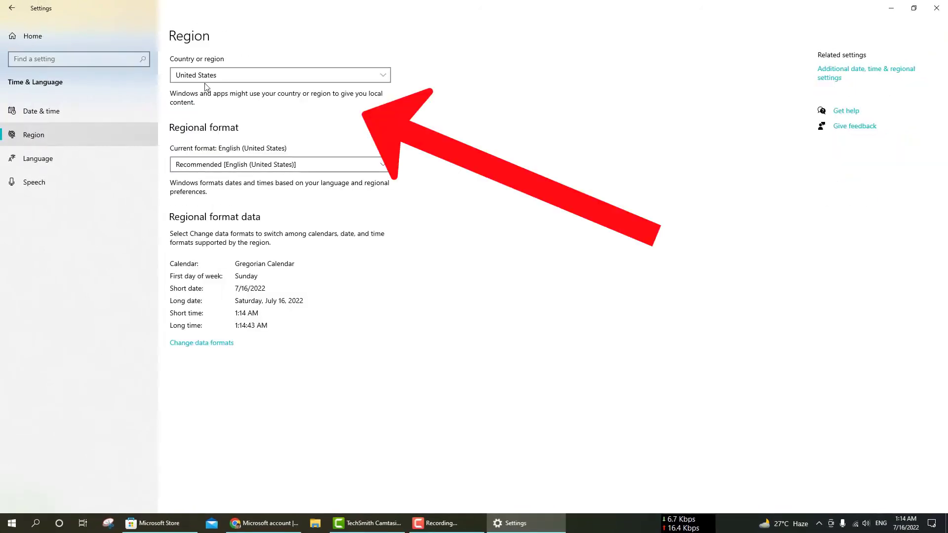
pyautogui.click(229, 74)
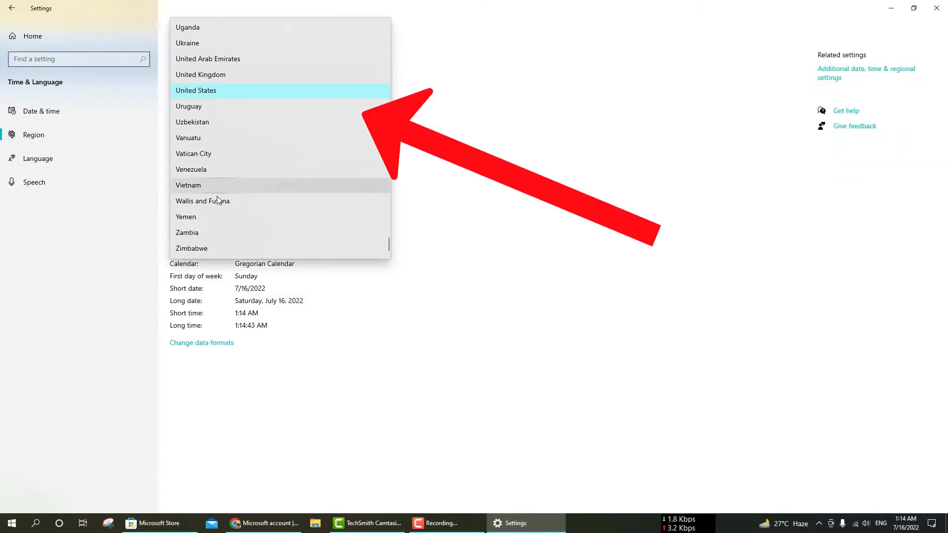
pyautogui.press('s')
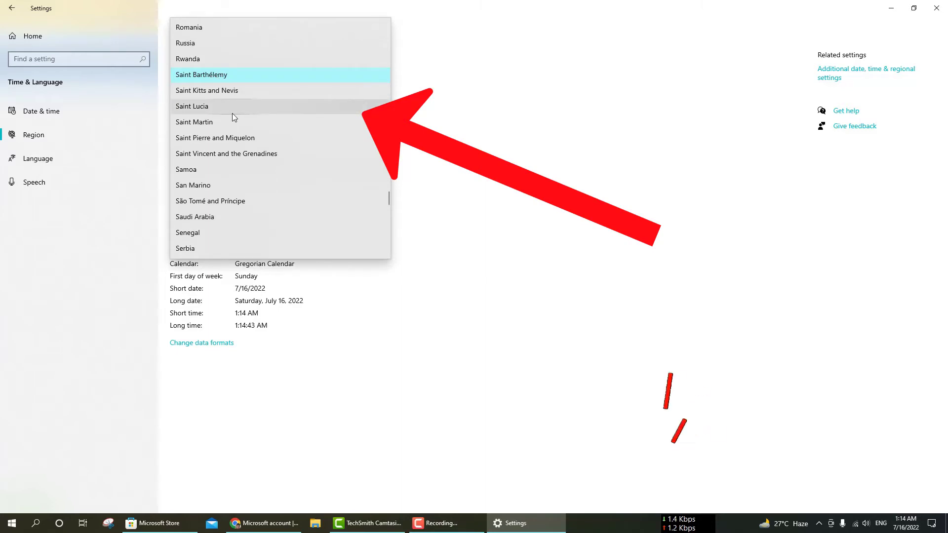
pyautogui.press('a')
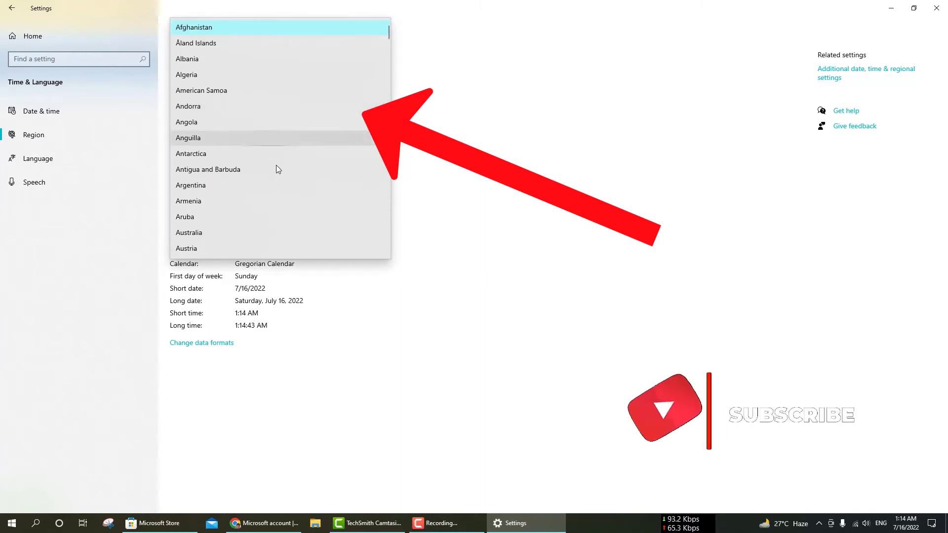
pyautogui.scroll(-3, 278, 170)
pyautogui.scroll(-3, 278, 169)
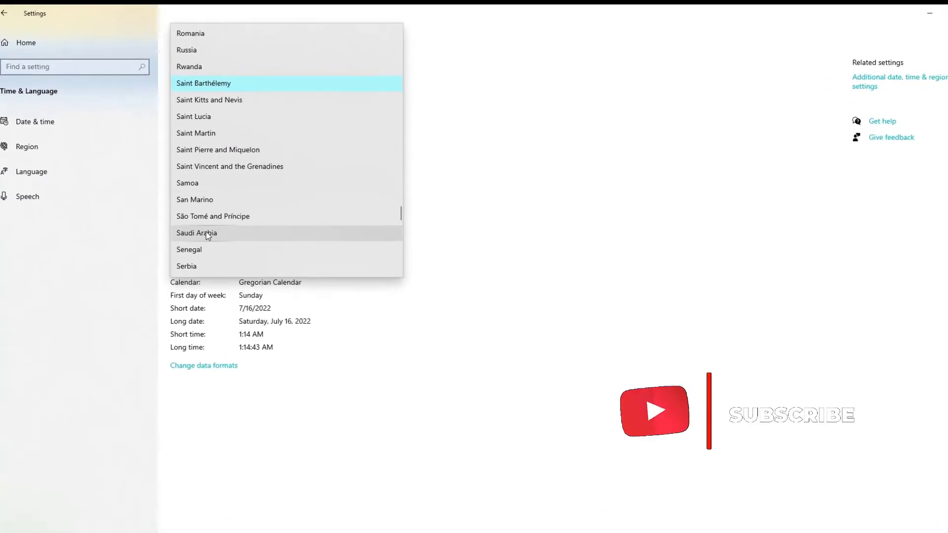
pyautogui.click(207, 234)
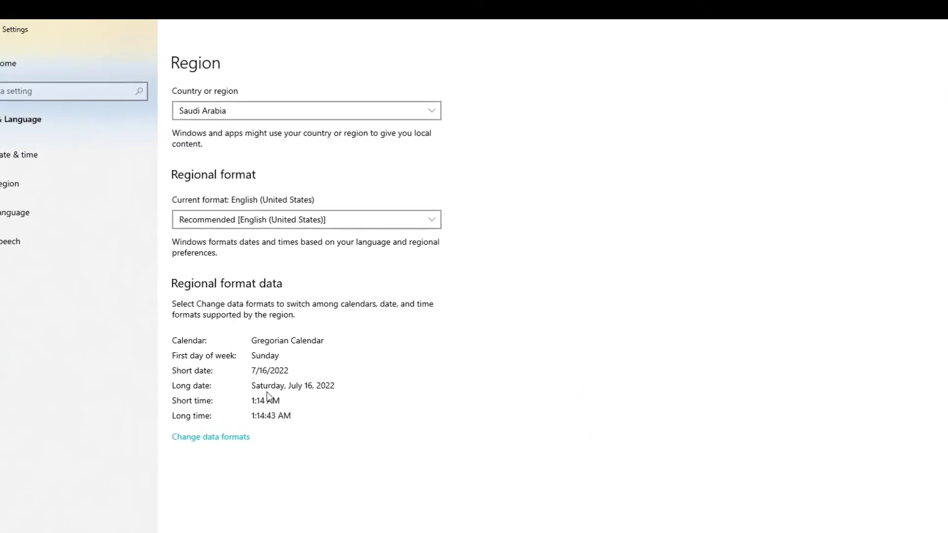
# Step: Keep English (United States) as the display language, then return to the Region page
pyautogui.click(17, 218)
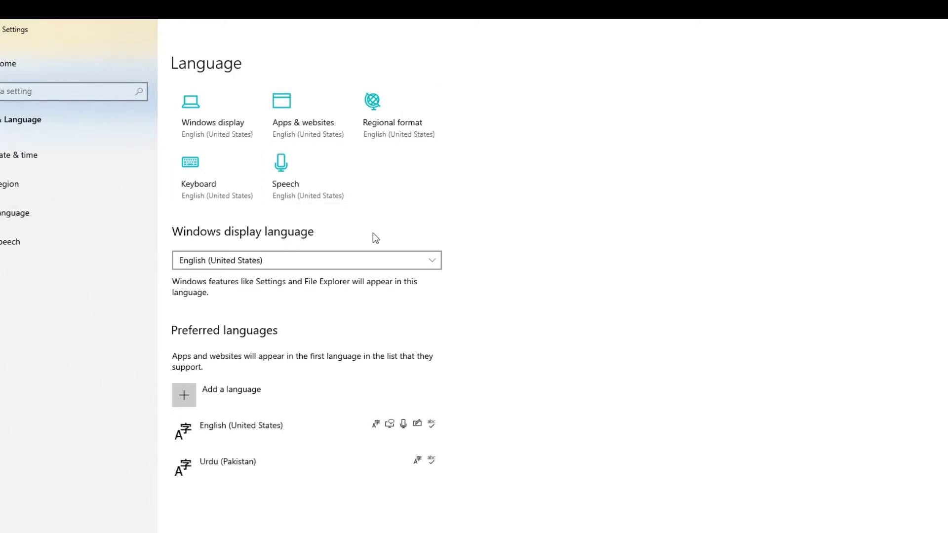
pyautogui.click(309, 262)
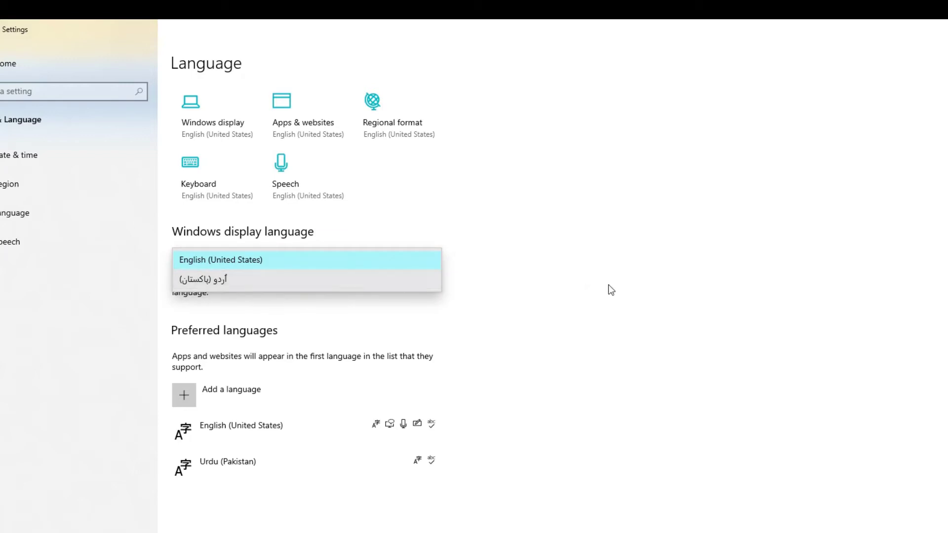
pyautogui.click(492, 368)
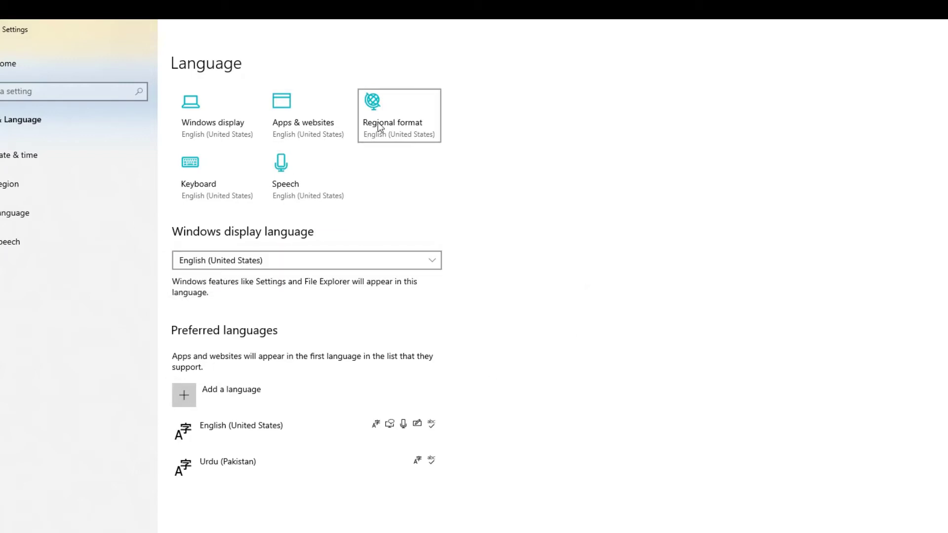
pyautogui.click(11, 186)
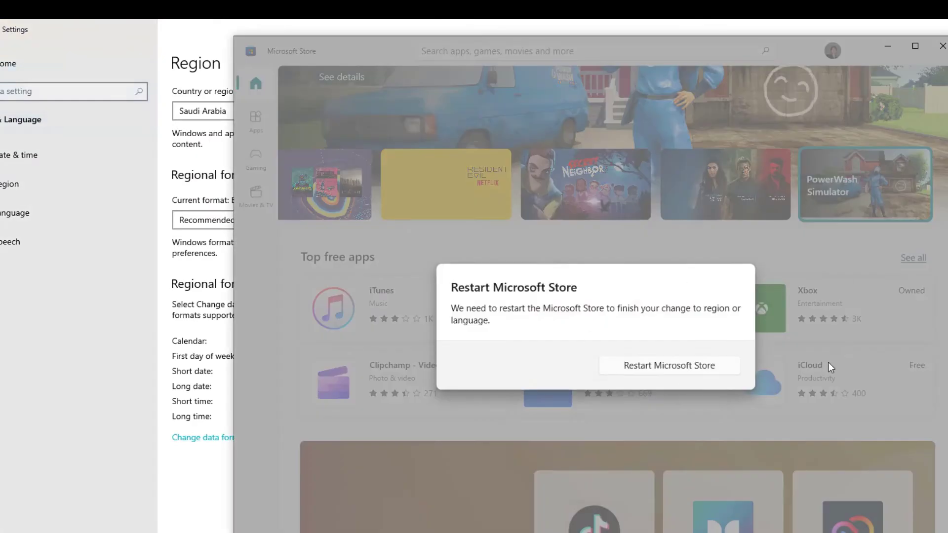
# Step: Restart the Store, browse the Arabic Saudi Home content, and open the account menu
pyautogui.click(646, 367)
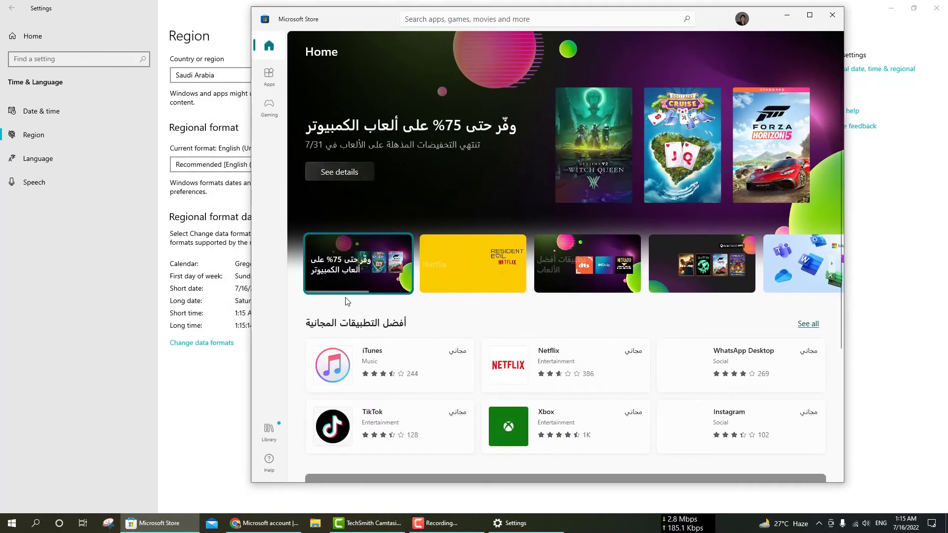
pyautogui.scroll(-5, 613, 225)
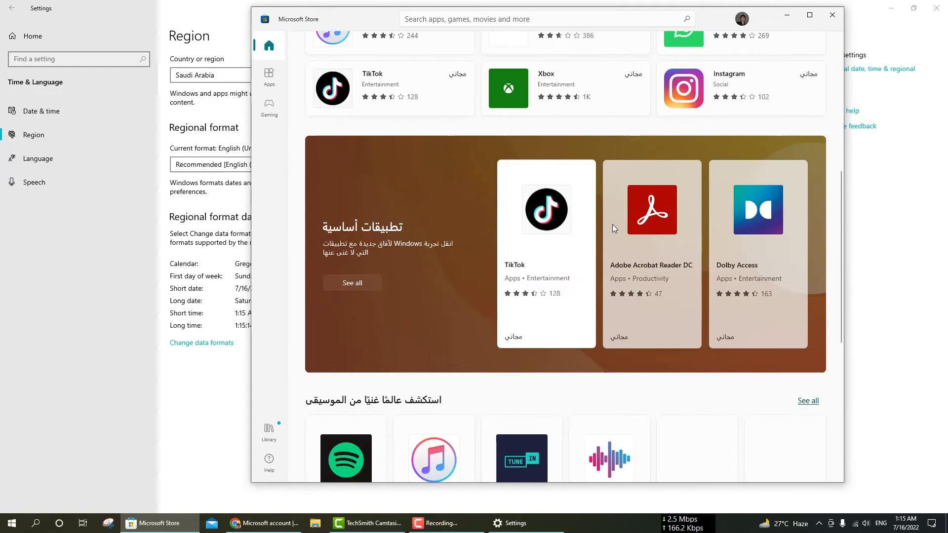
pyautogui.scroll(-4, 425, 263)
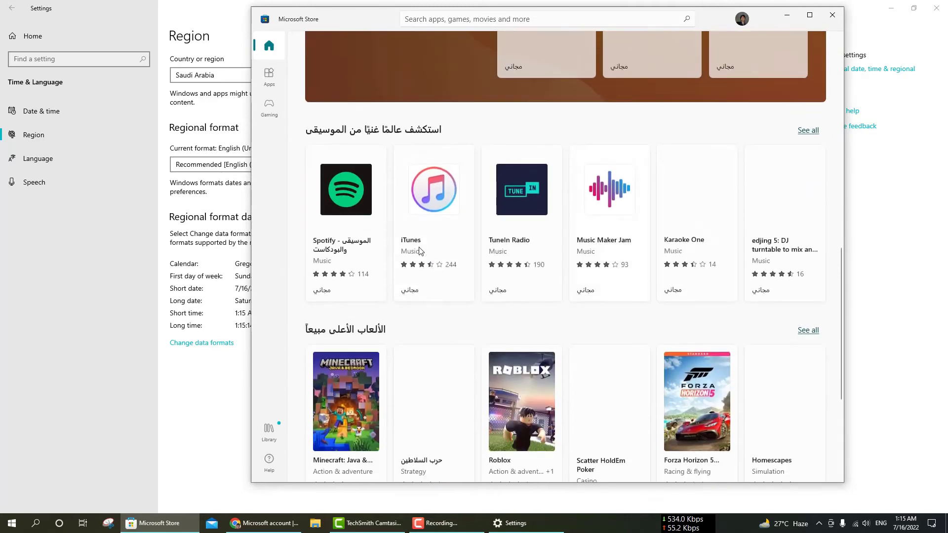
pyautogui.scroll(-4, 645, 289)
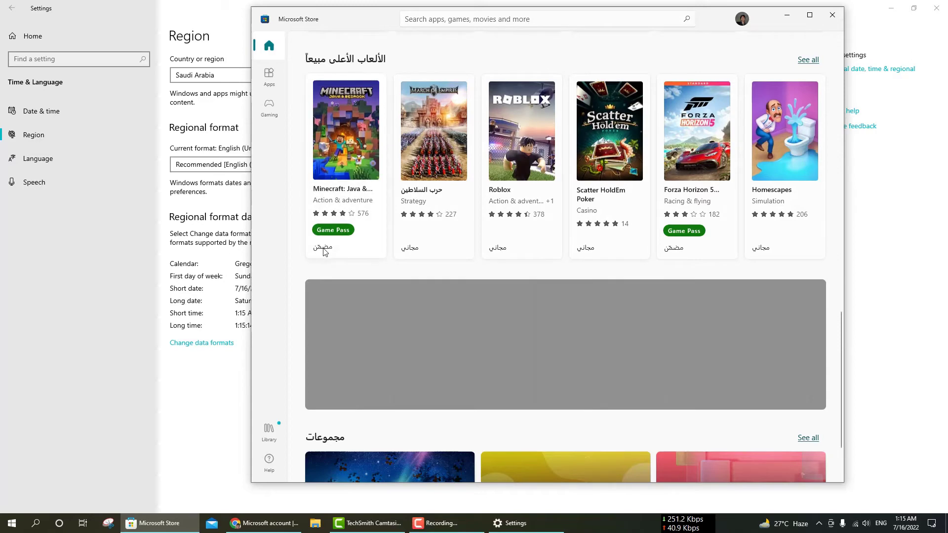
pyautogui.scroll(-3, 548, 308)
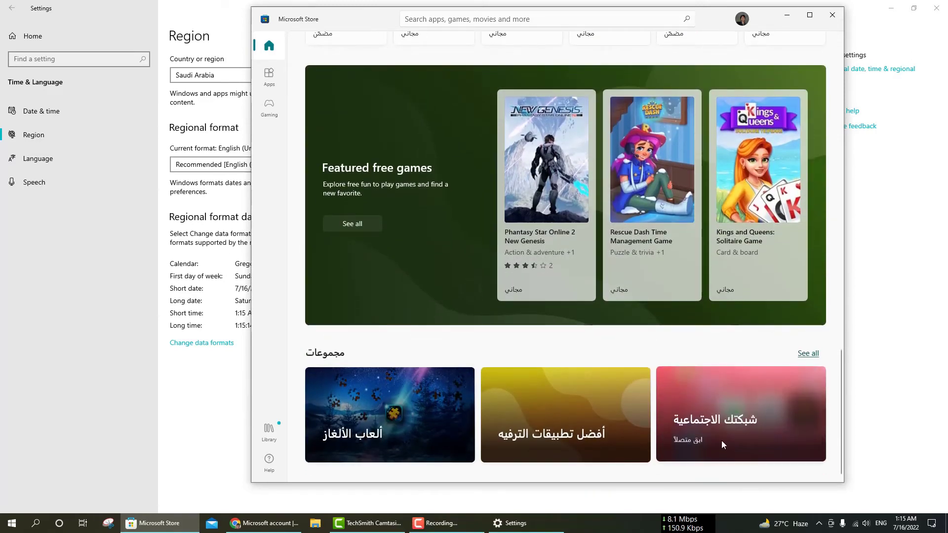
pyautogui.scroll(5, 537, 390)
pyautogui.scroll(5, 536, 390)
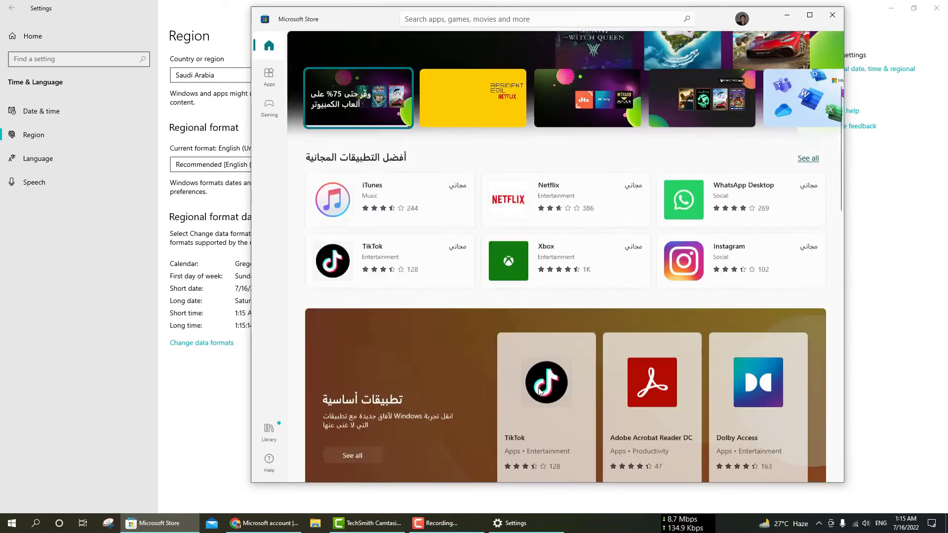
pyautogui.scroll(3, 538, 391)
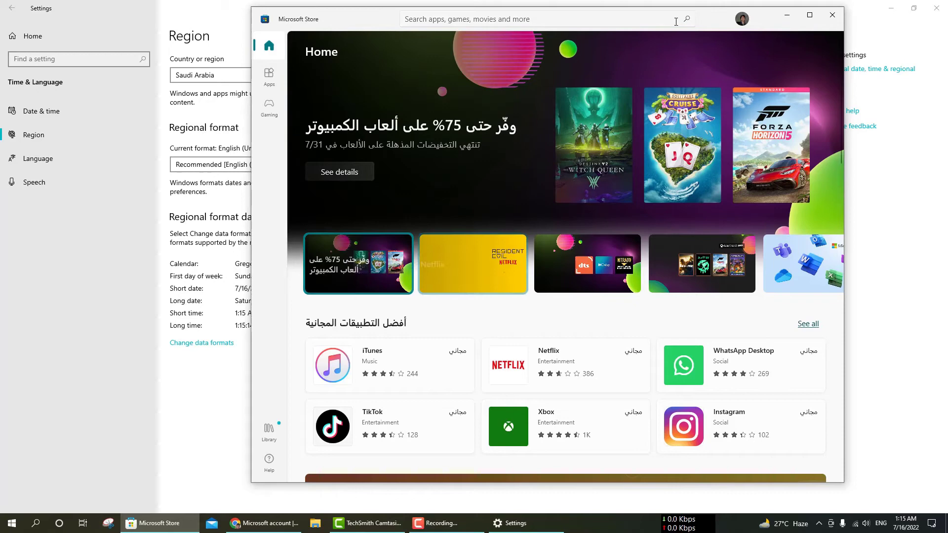
pyautogui.click(742, 19)
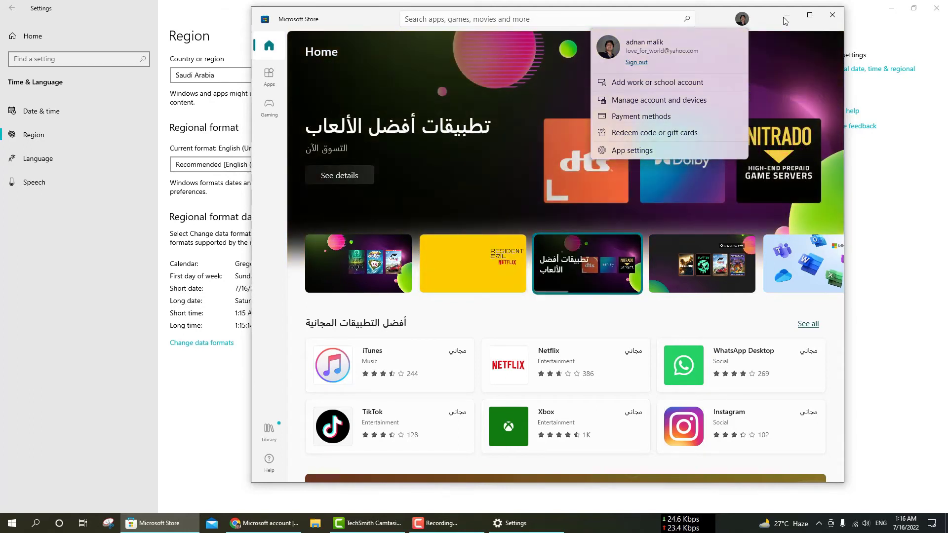
# Step: Change the country or region to Pakistan and restart Microsoft Store to apply it
pyautogui.click(146, 20)
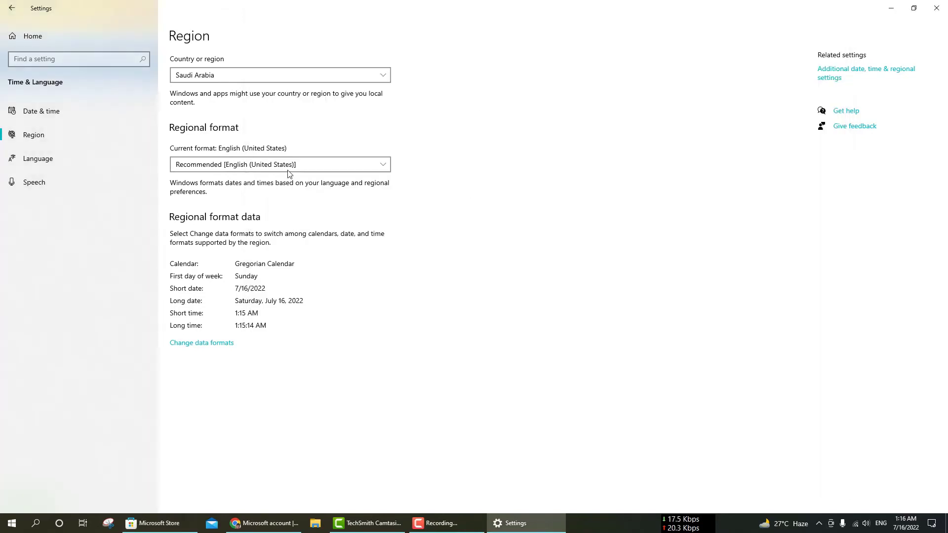
pyautogui.click(277, 76)
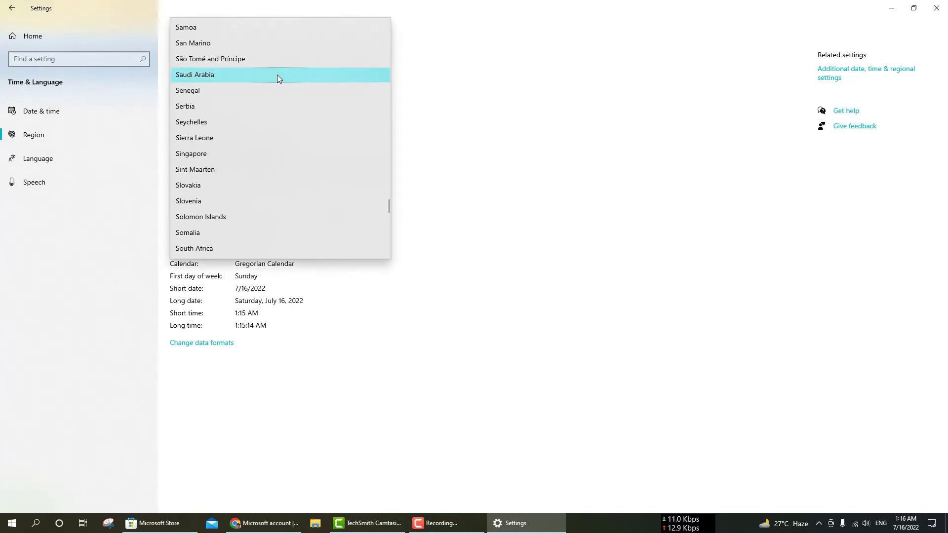
pyautogui.scroll(9, 277, 76)
pyautogui.click(247, 75)
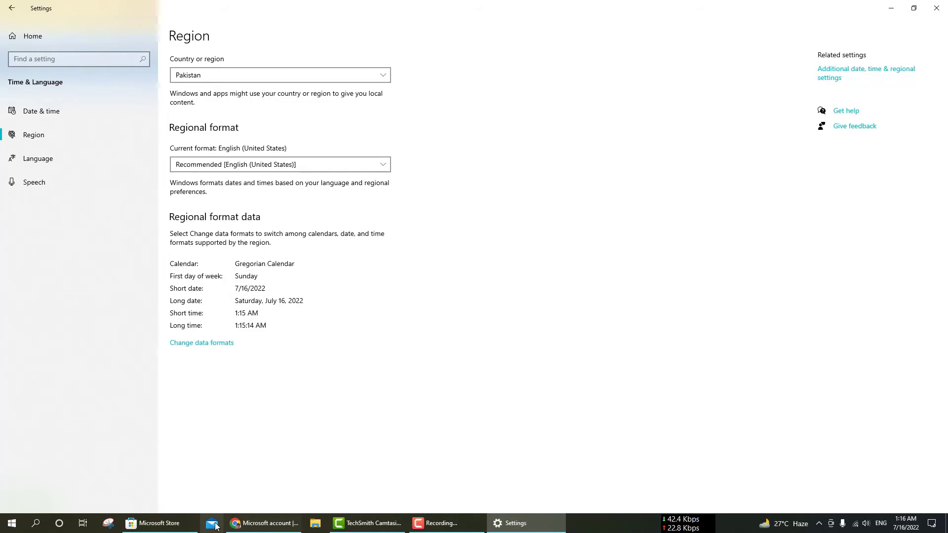
pyautogui.click(165, 524)
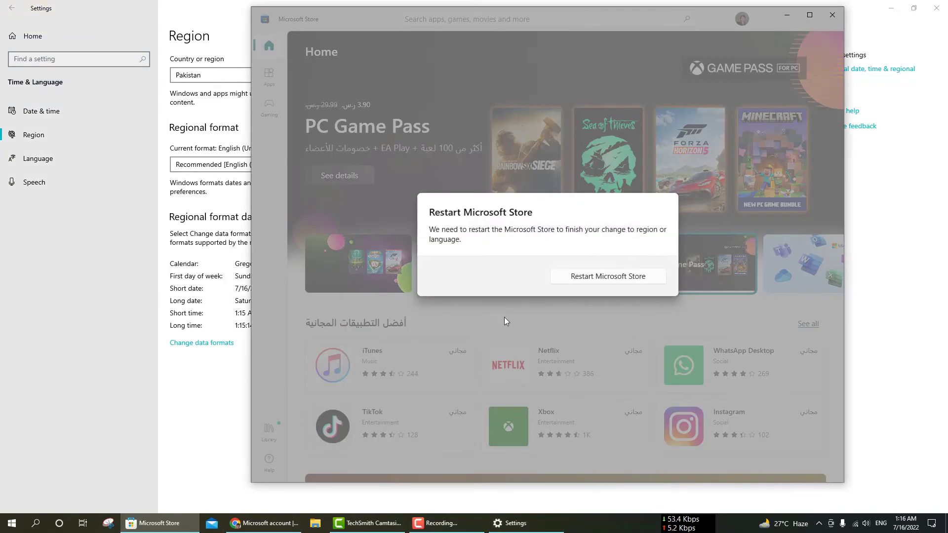
pyautogui.click(595, 277)
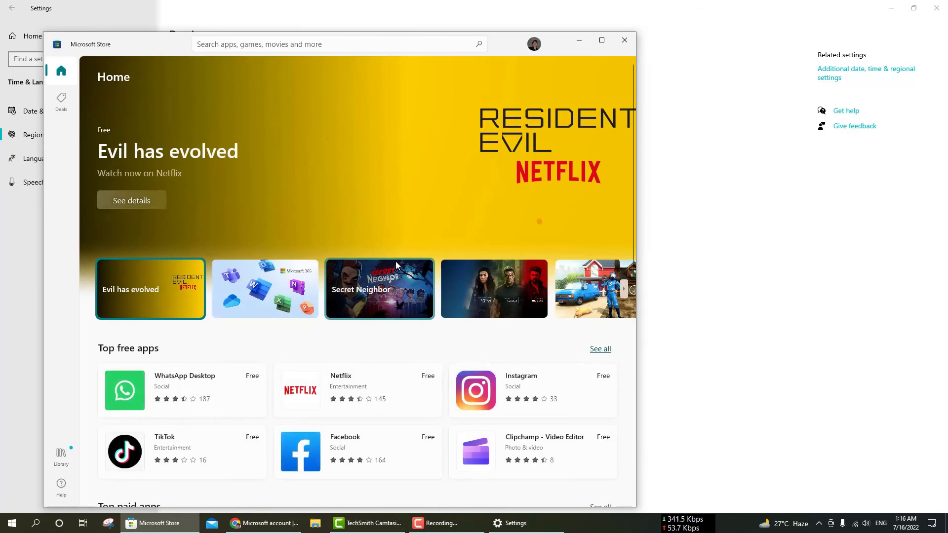
# Step: Move the Store beside the Region settings and scroll through its rupee prices
pyautogui.moveTo(514, 42); pyautogui.dragTo(681, 10)
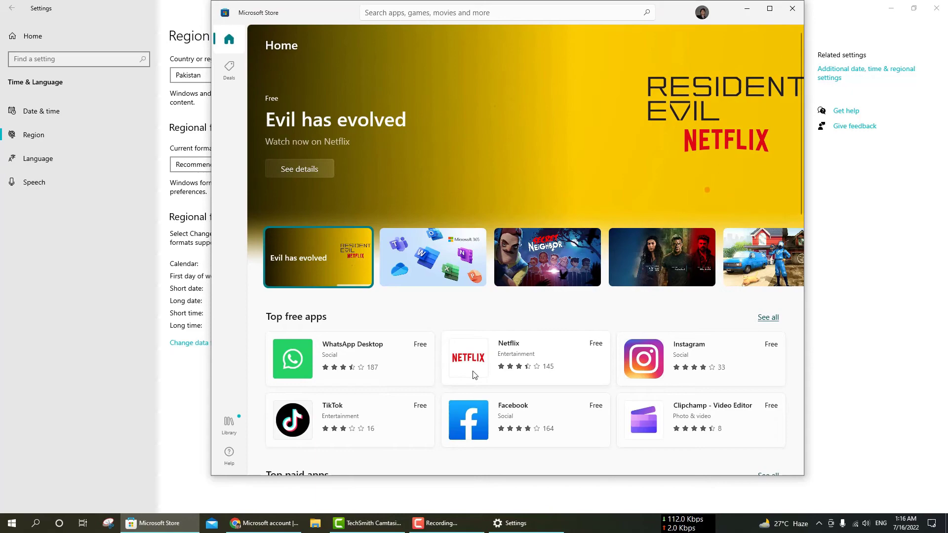
pyautogui.scroll(-5, 473, 375)
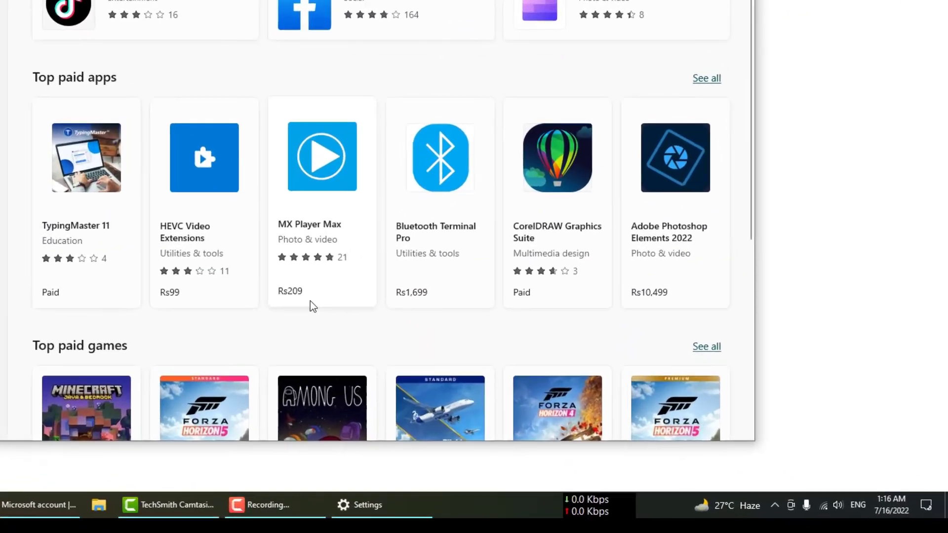
pyautogui.scroll(-5, 265, 301)
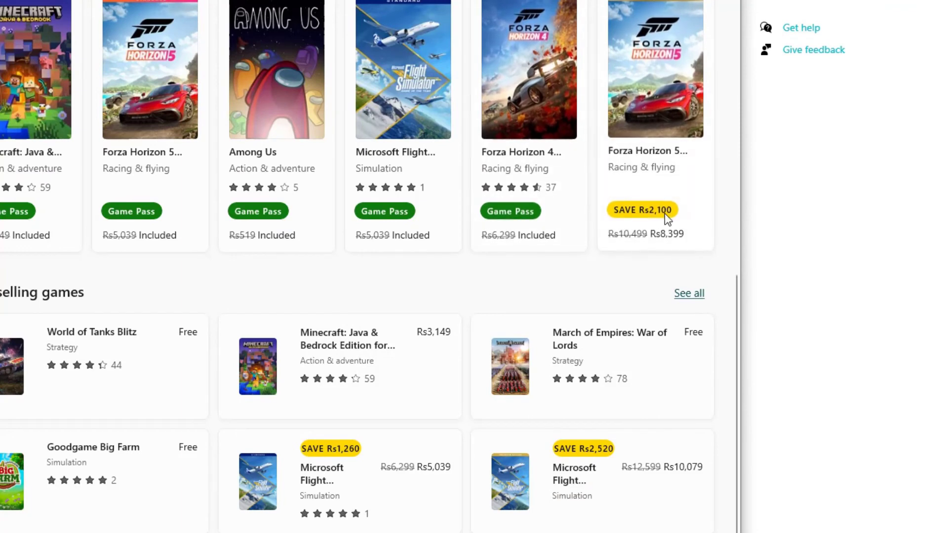
pyautogui.scroll(-1, 318, 445)
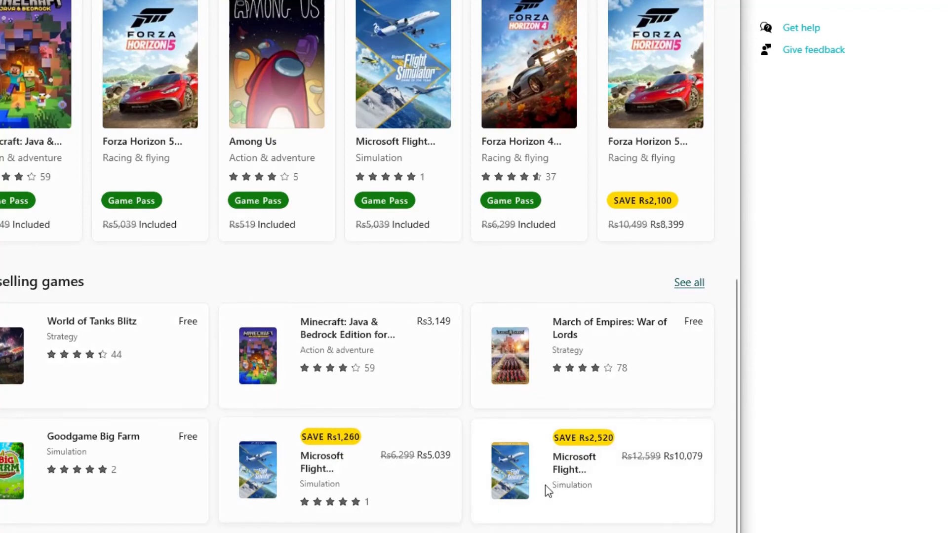
pyautogui.scroll(1, 371, 437)
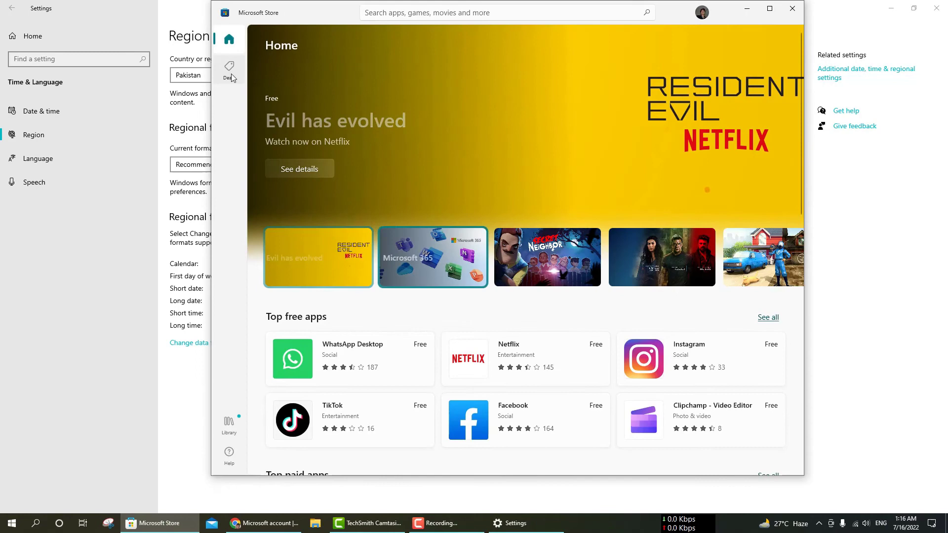
# Step: Check the rupee-priced Deals and Home pages, then reopen the Country or region list
pyautogui.click(231, 72)
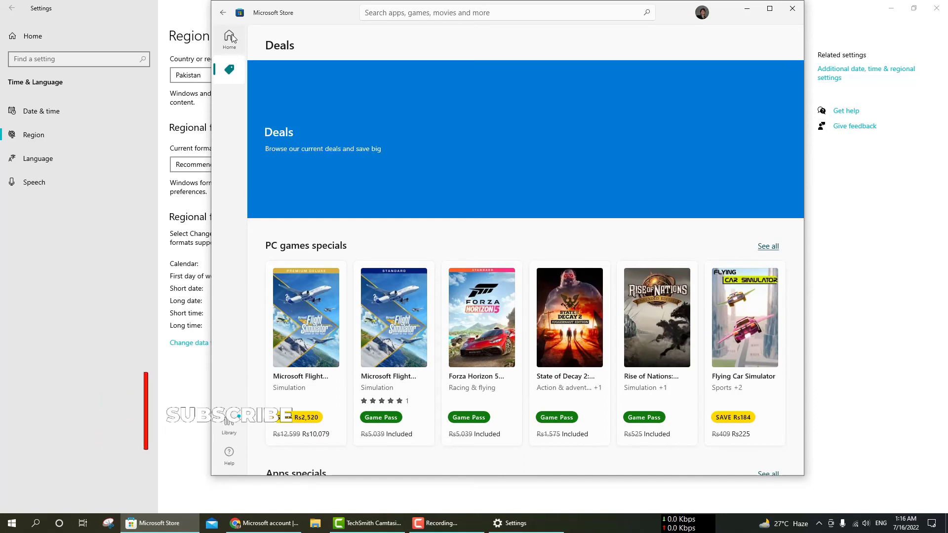
pyautogui.click(232, 36)
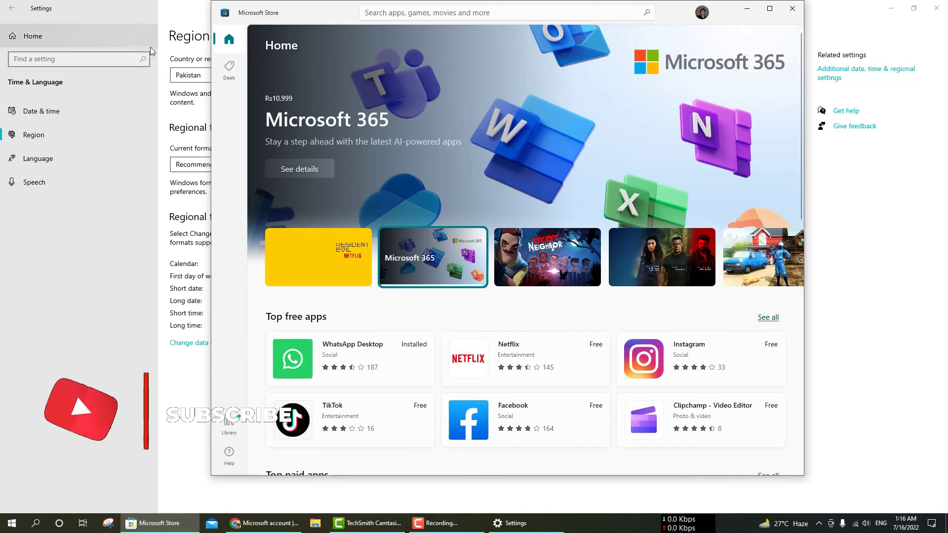
pyautogui.click(186, 77)
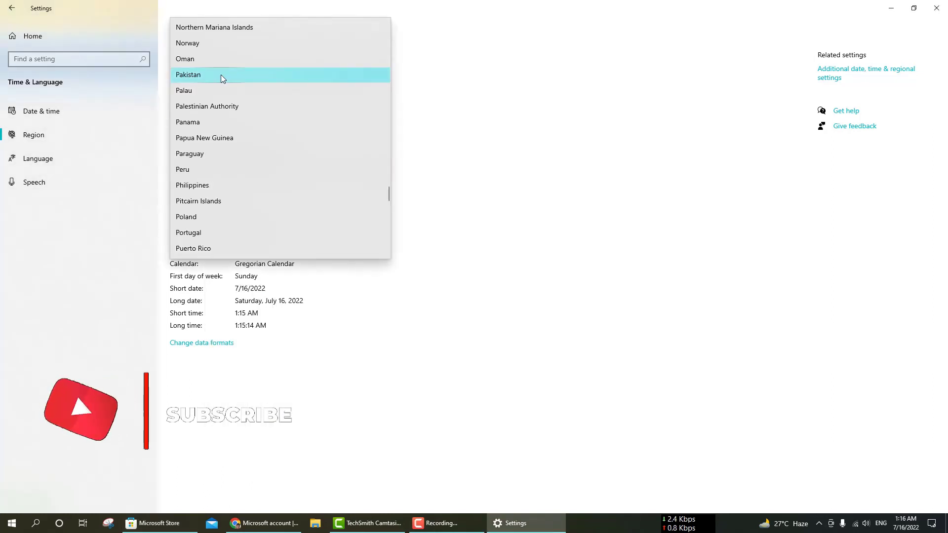
# Step: Set the country or region to United States and restart Microsoft Store to apply it
pyautogui.scroll(-10, 221, 75)
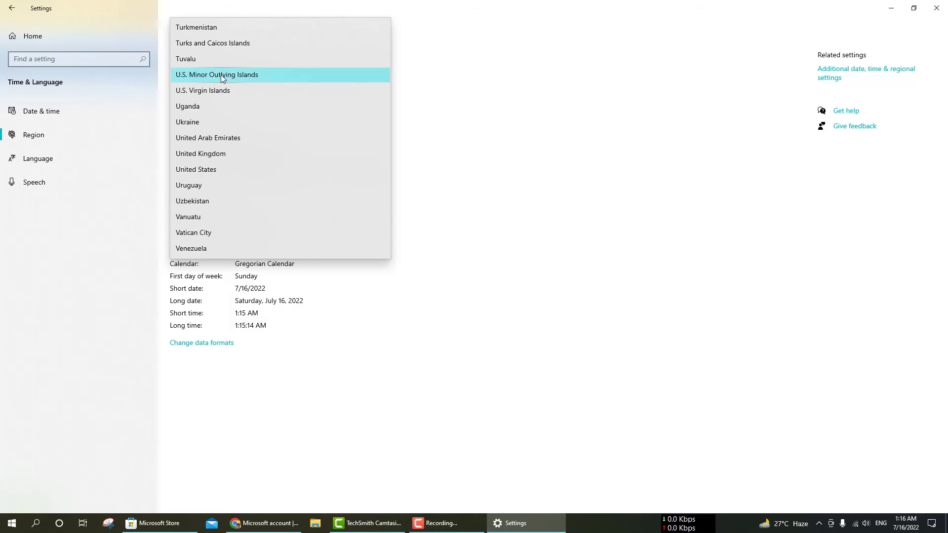
pyautogui.click(209, 169)
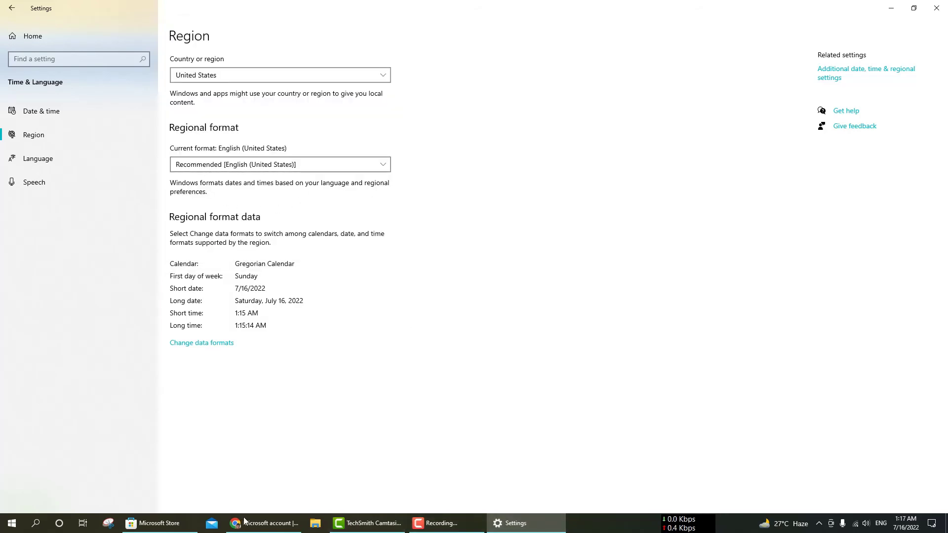
pyautogui.click(165, 525)
pyautogui.click(565, 271)
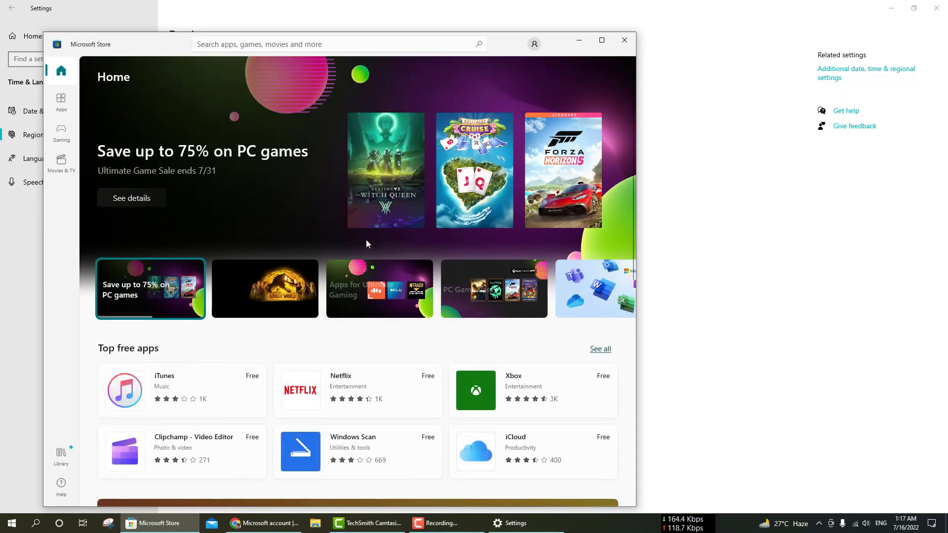
# Step: Scroll the Store home page to confirm US-dollar prices, then close Microsoft Store
pyautogui.scroll(-5, 366, 239)
pyautogui.scroll(-8, 366, 240)
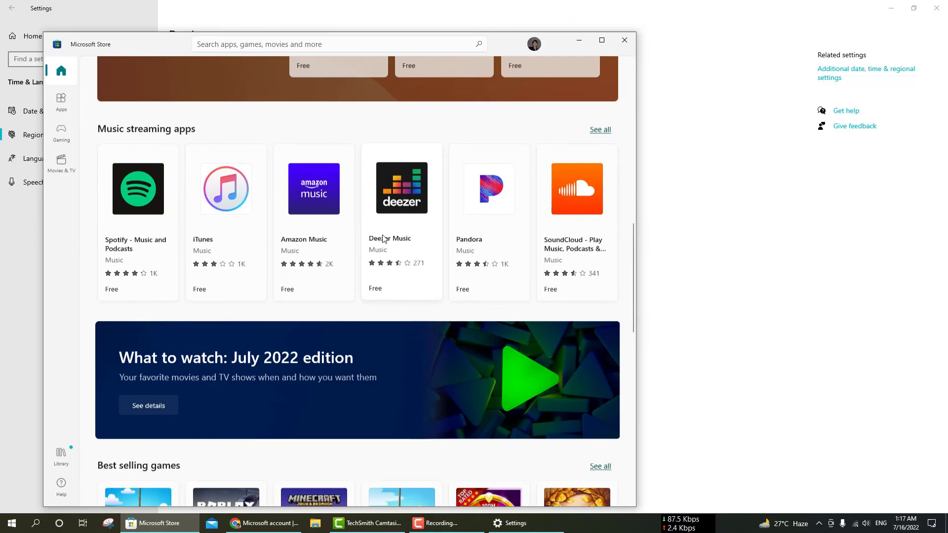
pyautogui.scroll(-4, 367, 263)
pyautogui.scroll(-1, 296, 395)
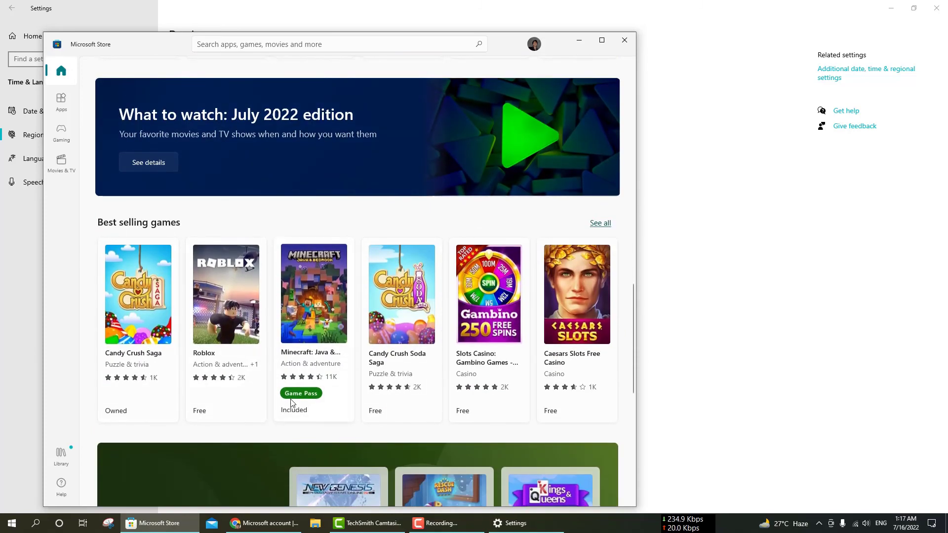
pyautogui.scroll(-2, 206, 410)
pyautogui.scroll(-5, 296, 360)
pyautogui.scroll(-1, 315, 360)
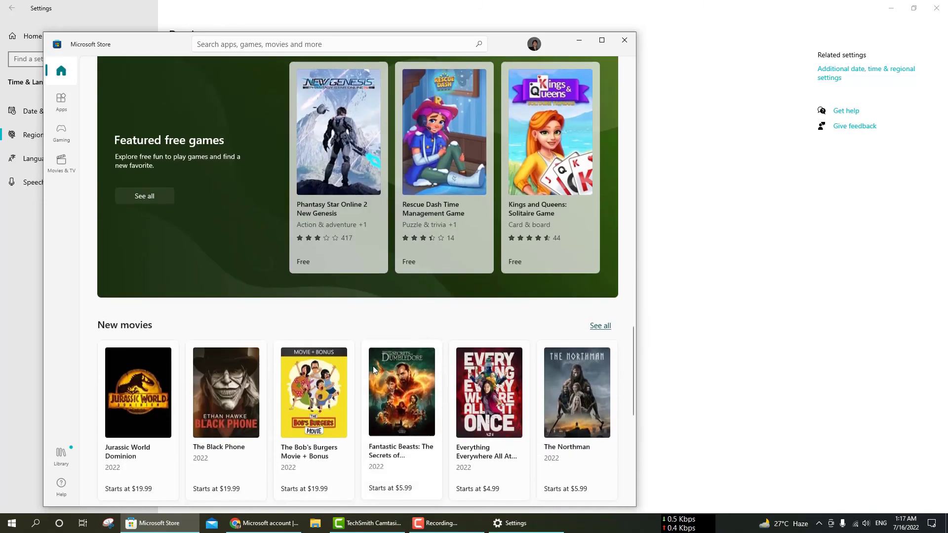
pyautogui.scroll(-3, 356, 365)
pyautogui.scroll(-4, 381, 368)
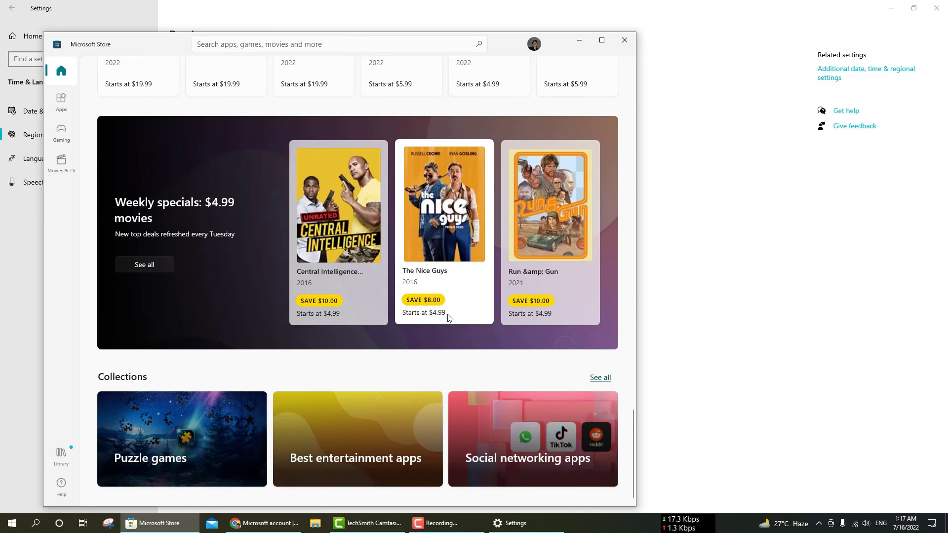
pyautogui.scroll(3, 450, 317)
pyautogui.scroll(8, 450, 297)
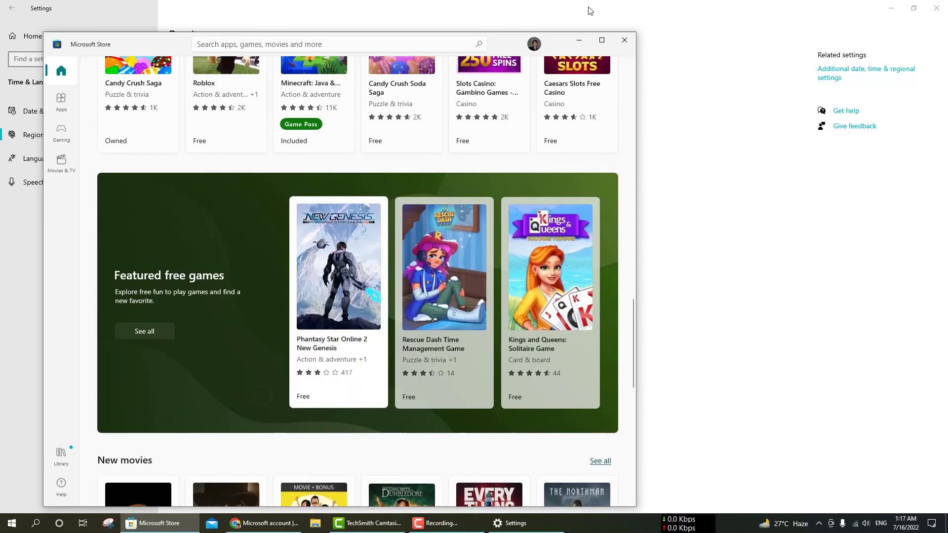
pyautogui.click(625, 40)
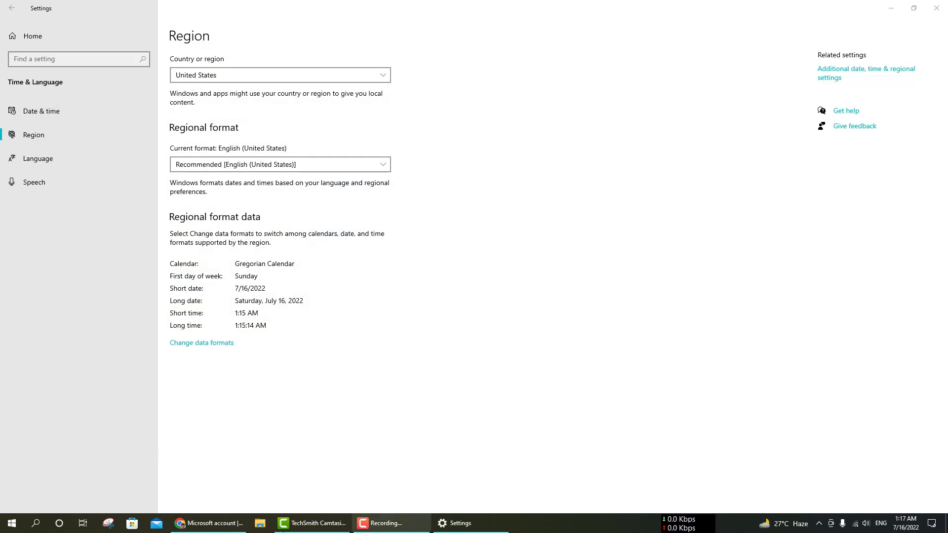
# Step: Bring the Microsoft account payments page forward, dismiss its pop-up and open the notification's task link
pyautogui.click(220, 527)
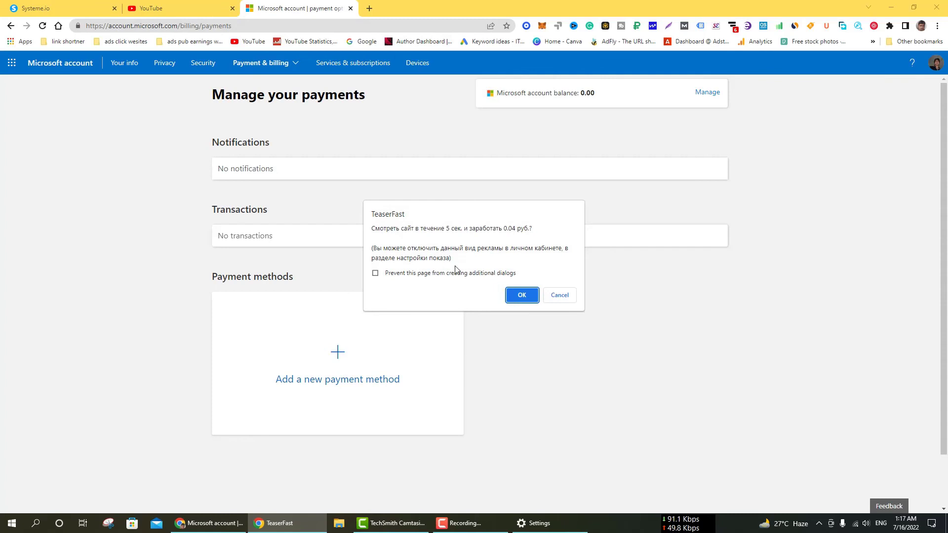
pyautogui.click(521, 295)
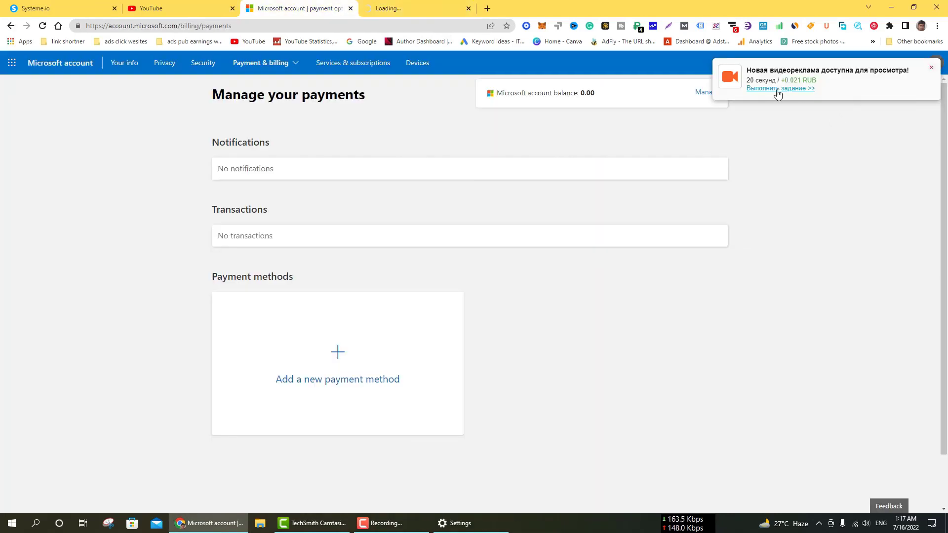
pyautogui.click(778, 89)
pyautogui.click(314, 15)
# Step: View and close the 0.00 account balance details, then close the Microsoft account tab
pyautogui.click(708, 94)
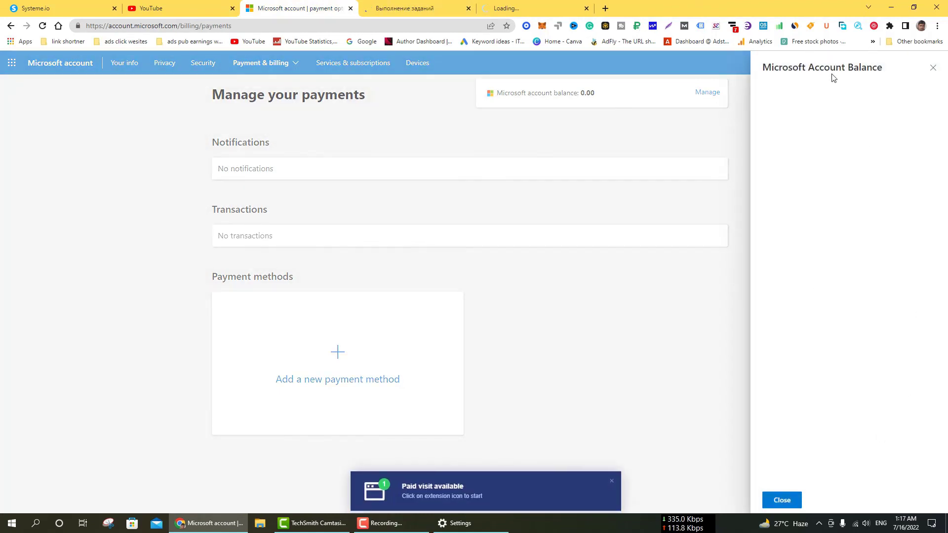
pyautogui.click(934, 67)
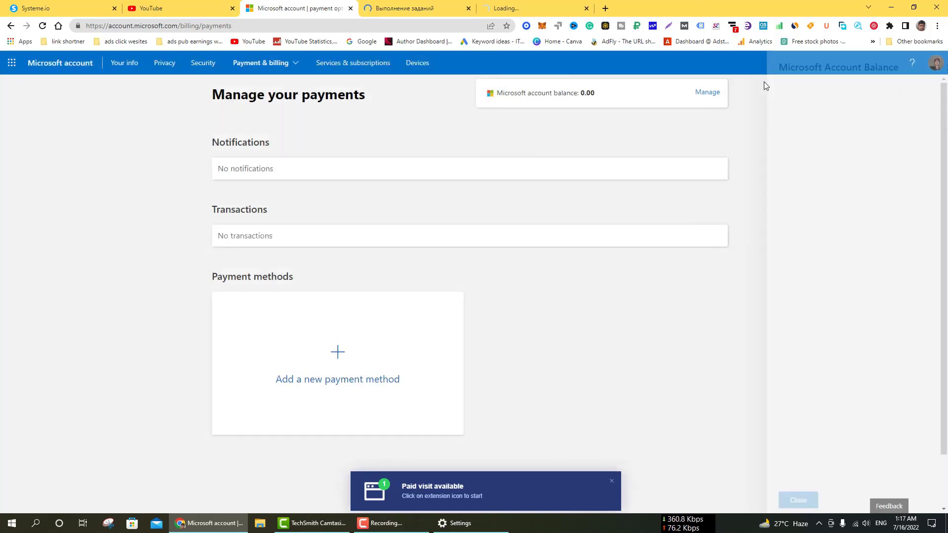
pyautogui.click(351, 9)
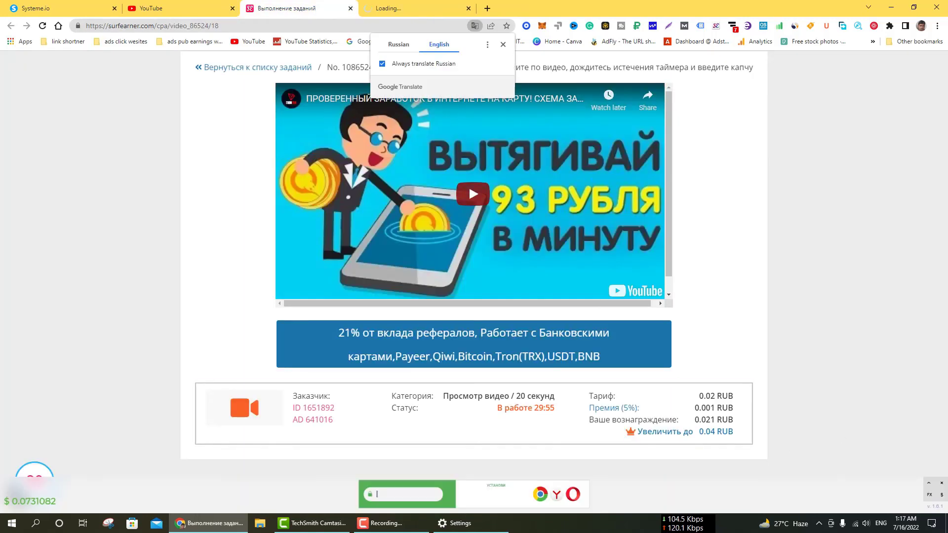